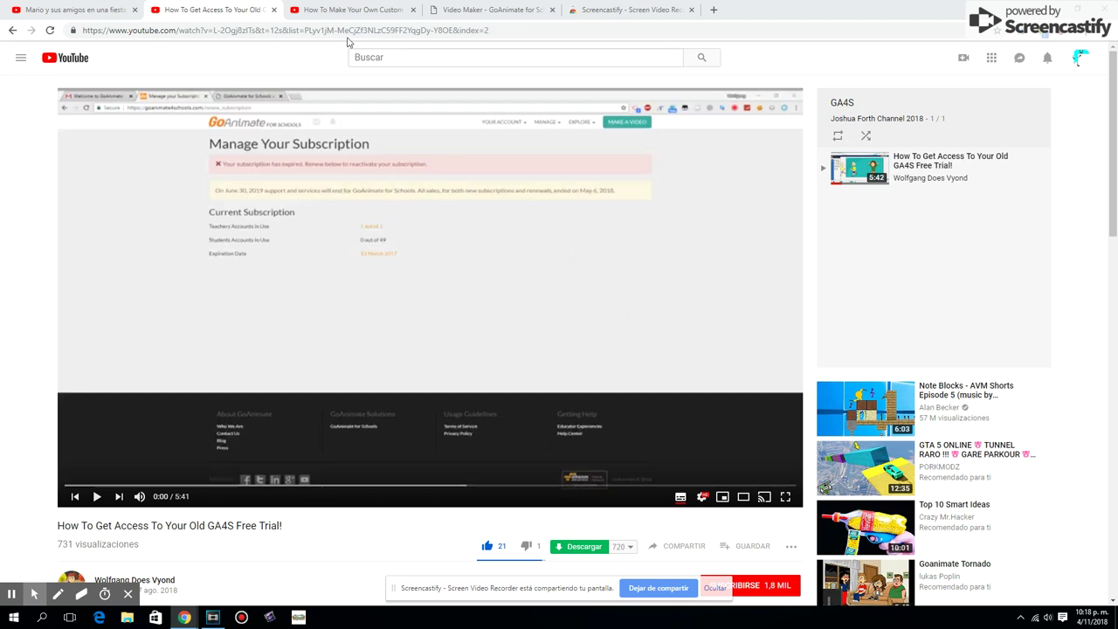
# - Open the bookmarked GoAnimate for Schools site in a new browser tab
pyautogui.click(713, 9)
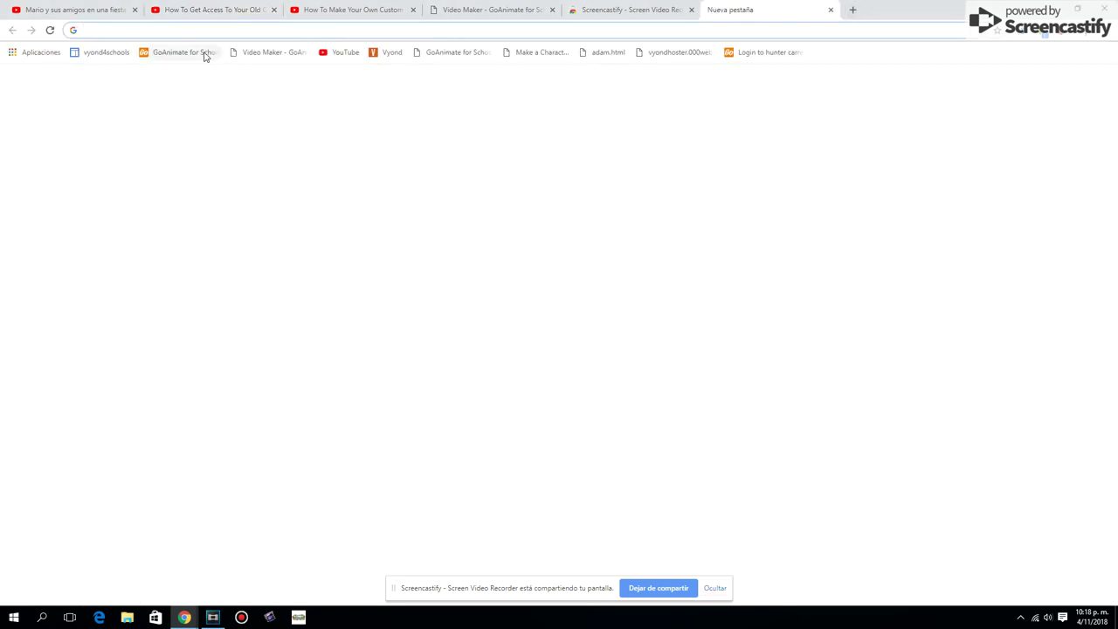
pyautogui.click(211, 54)
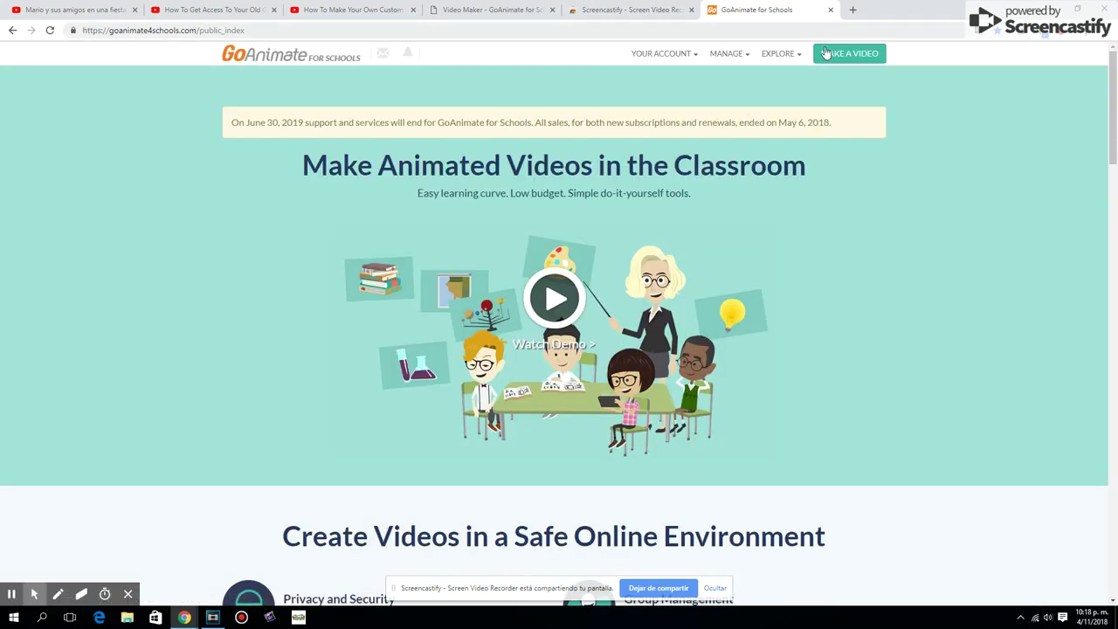
# - Look through the GoAnimate for Schools home page, from its headline section down to the footer and back
pyautogui.scroll(-1, 854, 300)
pyautogui.scroll(-2, 854, 300)
pyautogui.scroll(2, 852, 183)
pyautogui.scroll(-7, 524, 370)
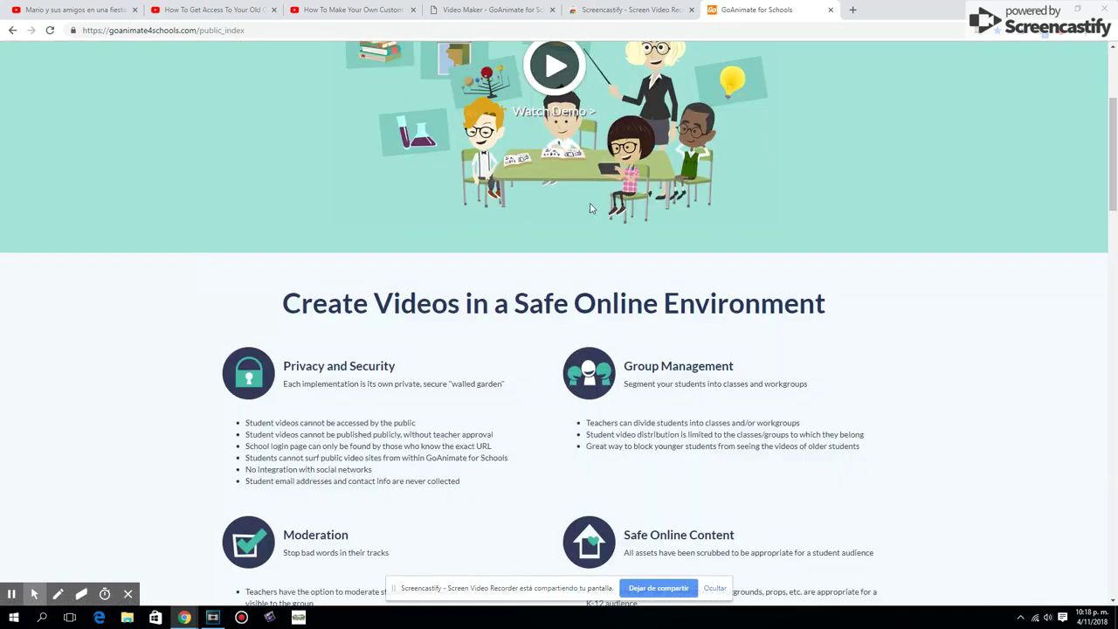
pyautogui.scroll(-3, 317, 530)
pyautogui.scroll(-3, 541, 388)
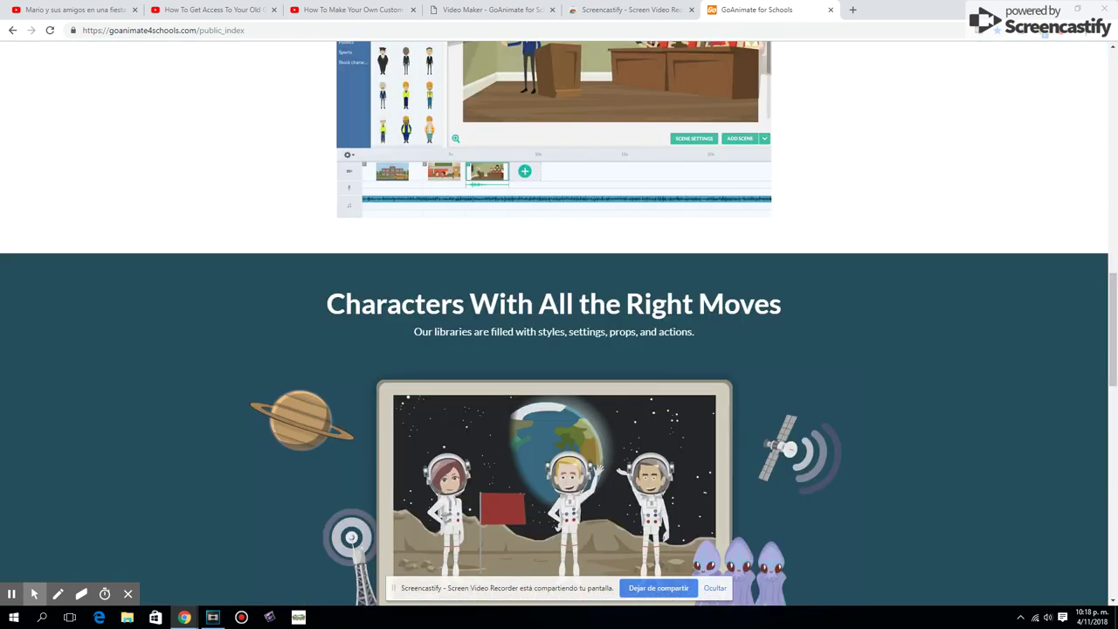
pyautogui.scroll(2, 540, 313)
pyautogui.scroll(-2, 665, 344)
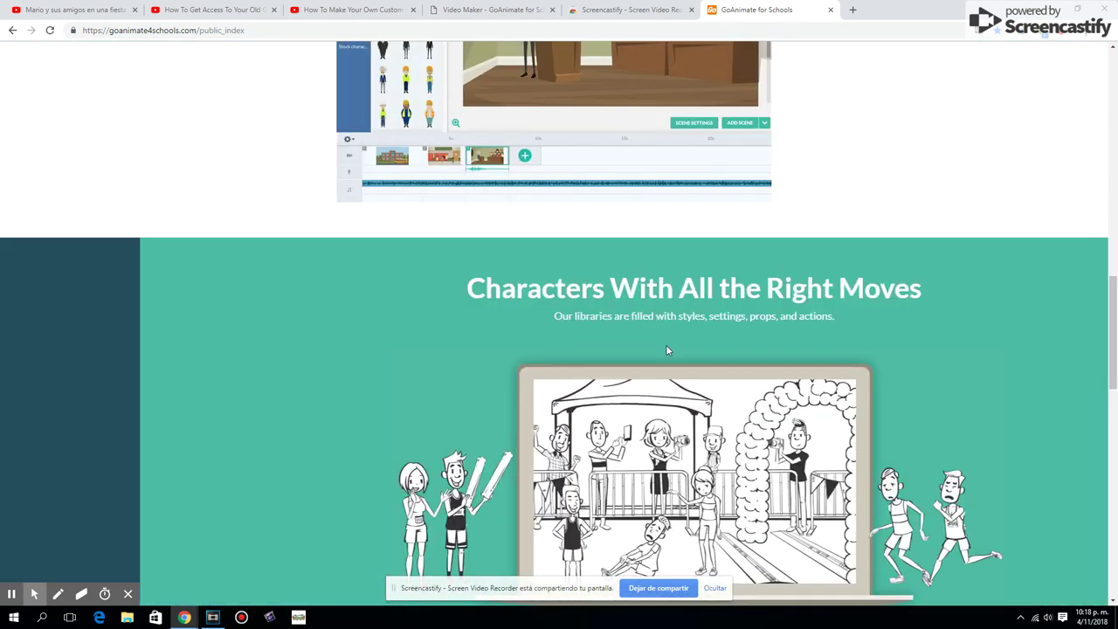
pyautogui.scroll(3, 524, 262)
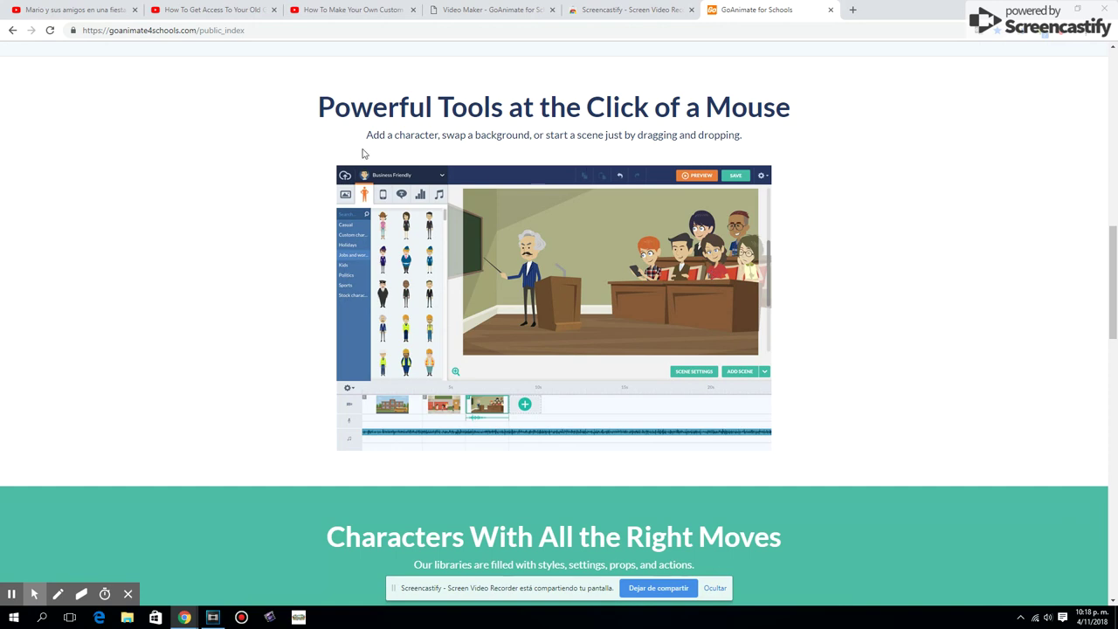
pyautogui.scroll(8, 487, 237)
pyautogui.scroll(-14, 481, 252)
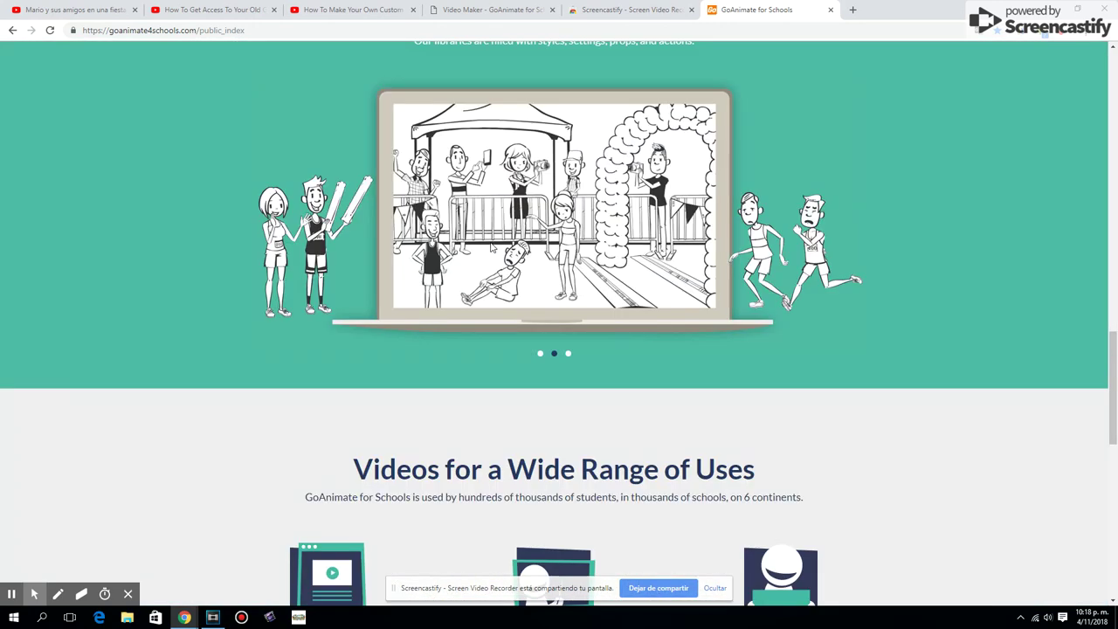
pyautogui.scroll(-8, 492, 249)
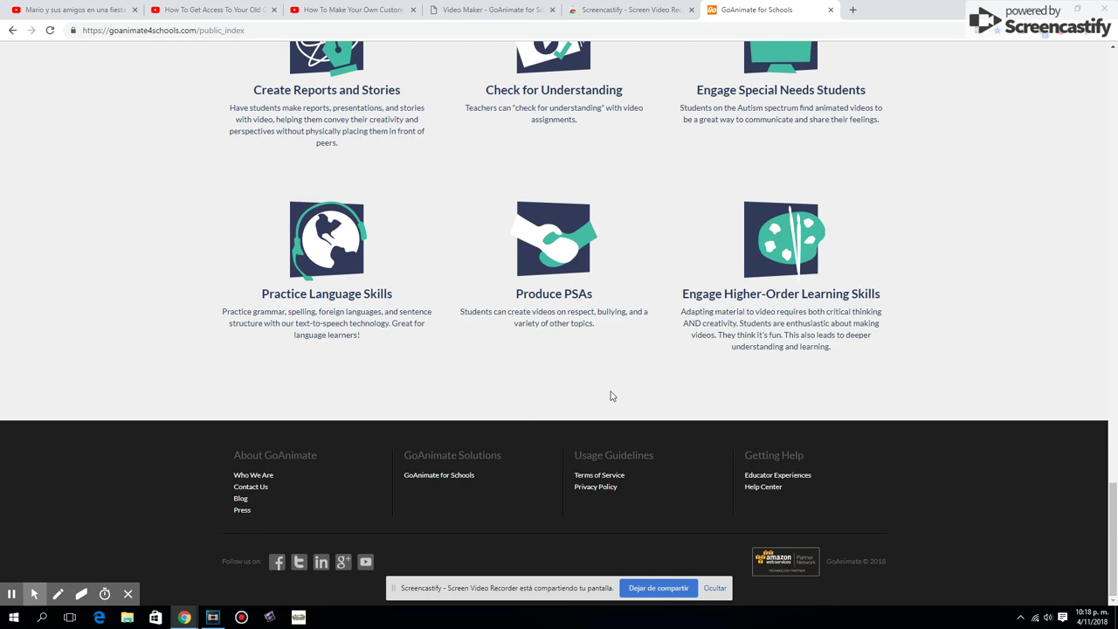
pyautogui.scroll(12, 611, 396)
pyautogui.scroll(8, 811, 402)
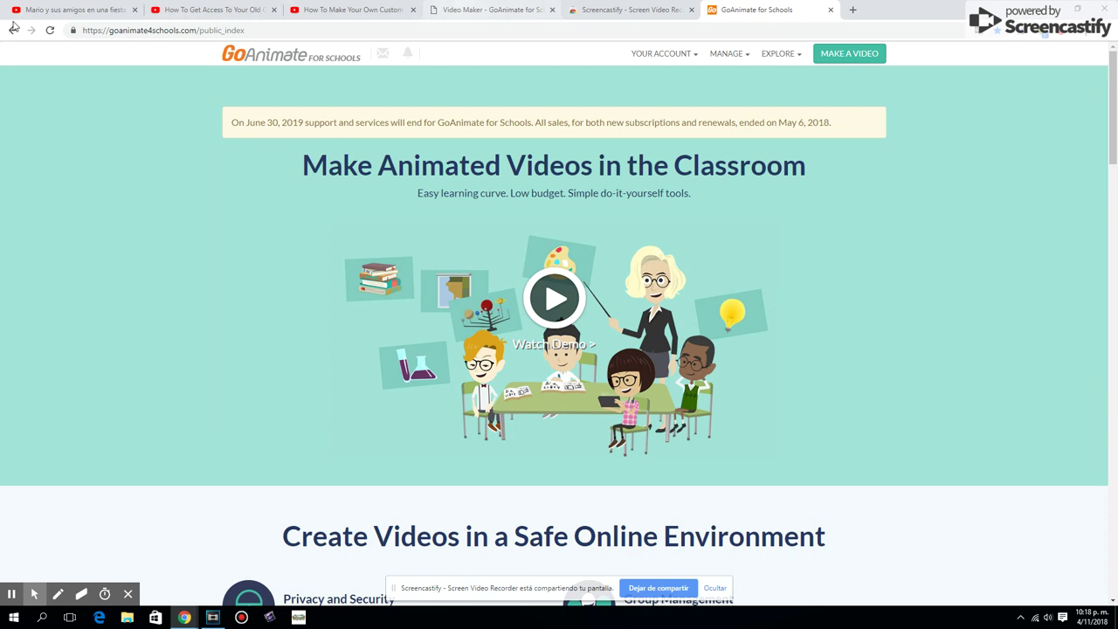
pyautogui.click(301, 13)
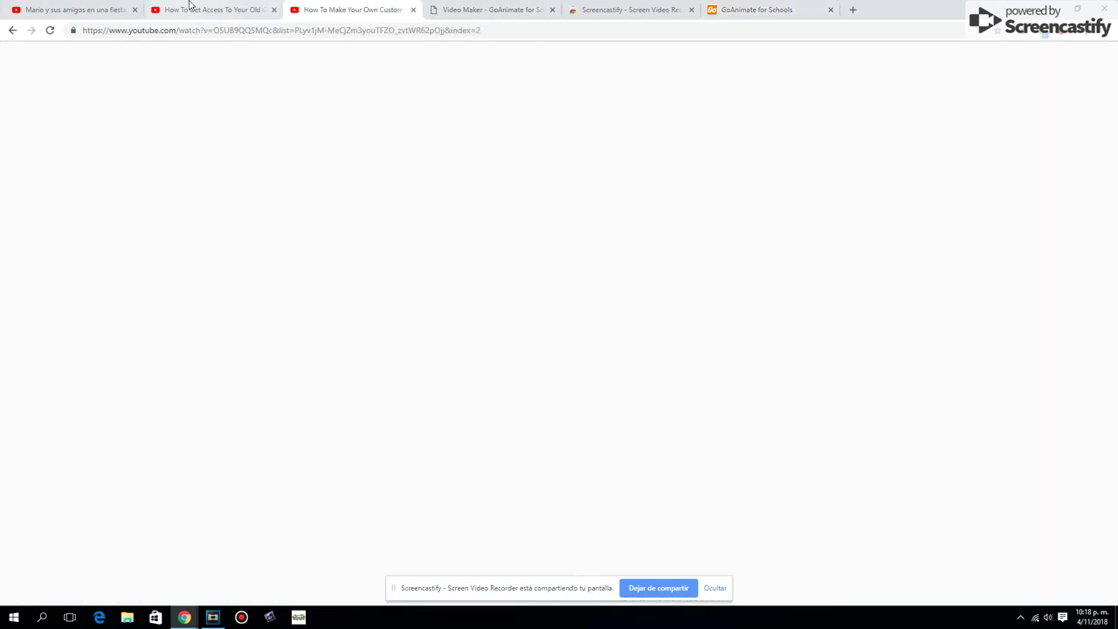
pyautogui.click(242, 7)
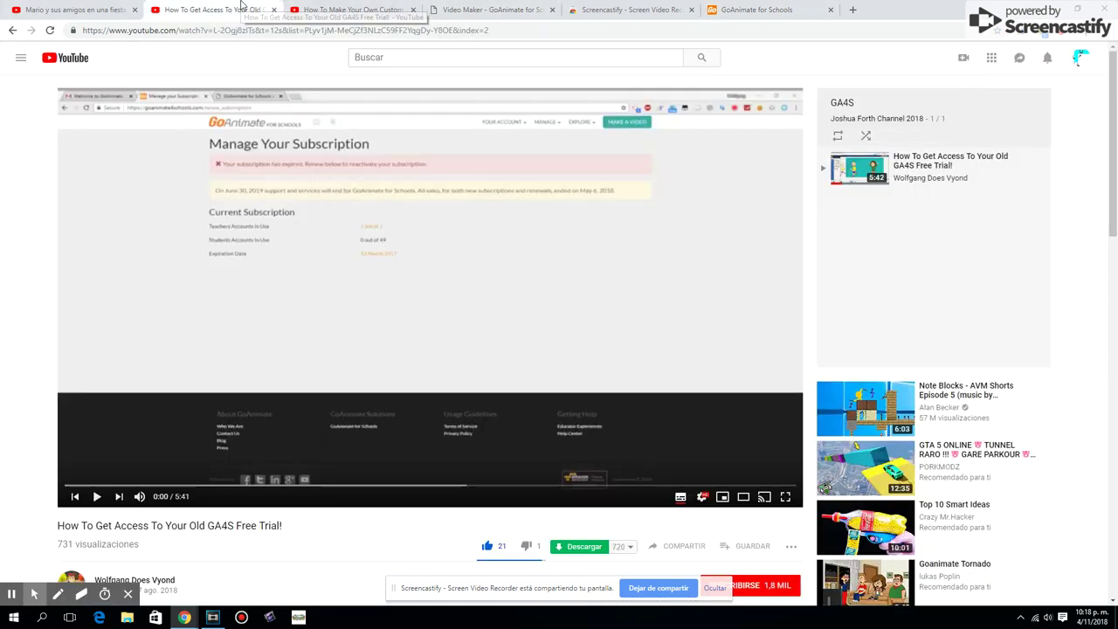
pyautogui.click(533, 9)
pyautogui.click(210, 10)
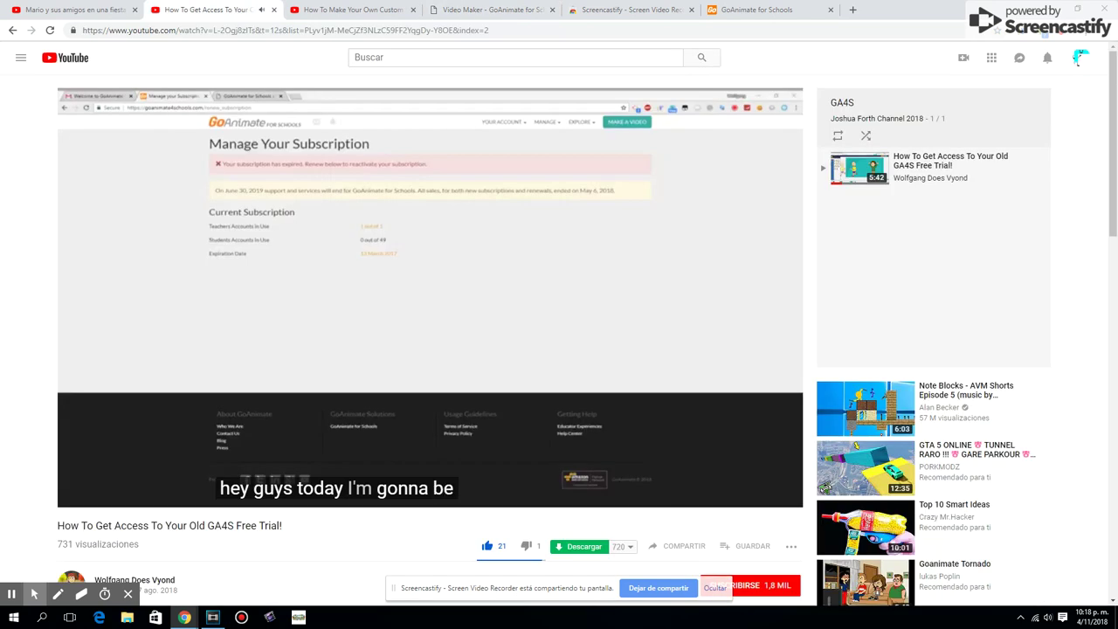
pyautogui.click(679, 496)
# - Start a new Comedy World video from the Video Maker page and load the editor's Flash content
pyautogui.click(498, 10)
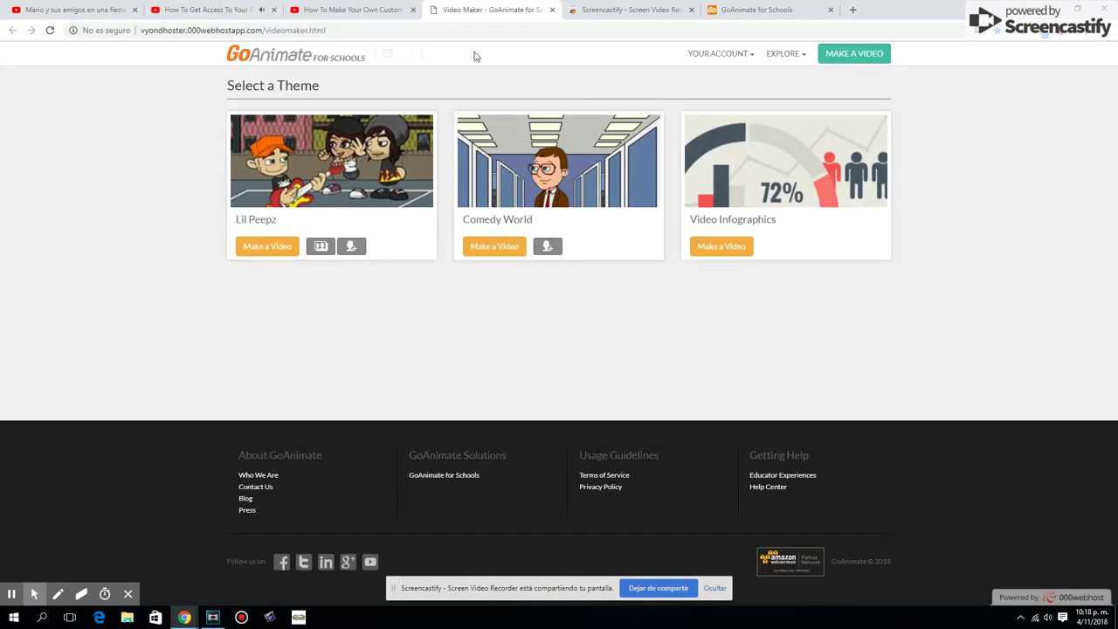
pyautogui.click(495, 247)
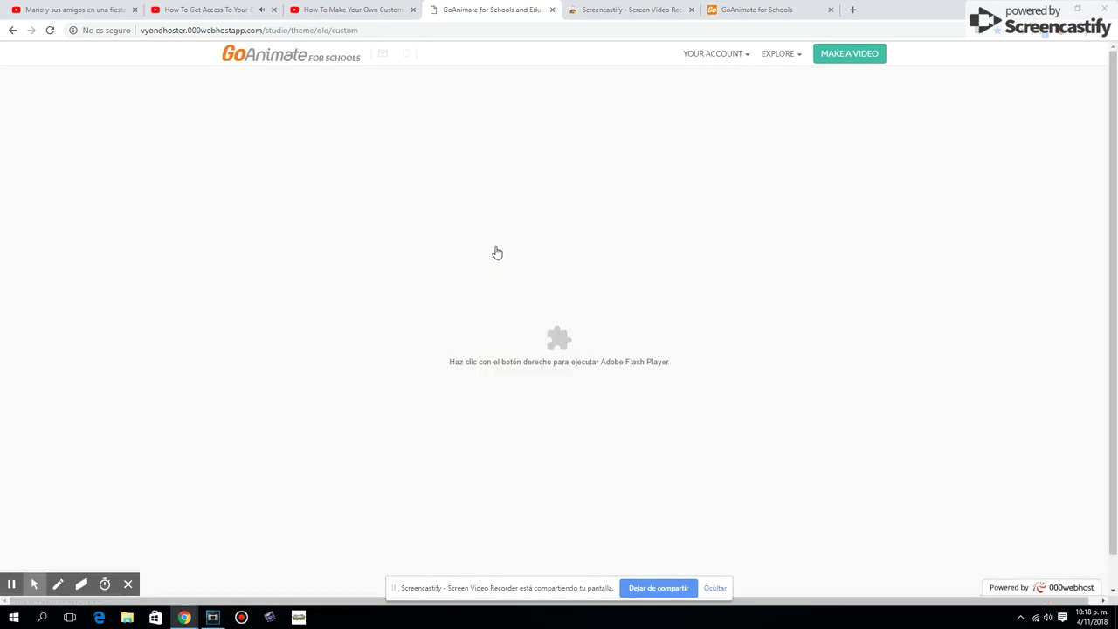
pyautogui.click(497, 253)
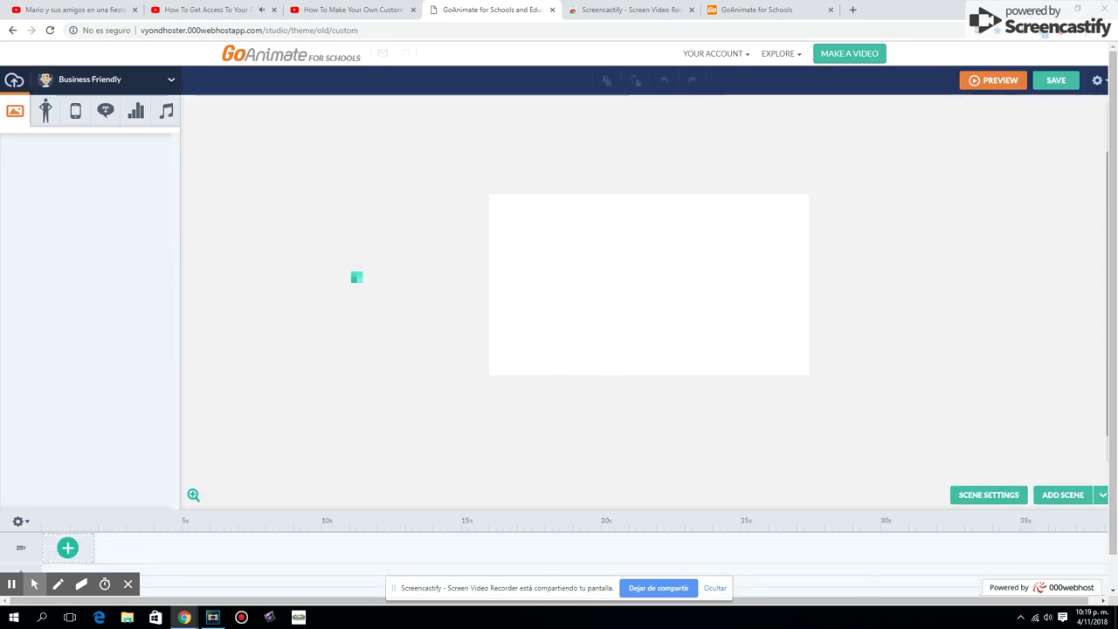
# - Browse the Business Friendly characters and the Whiteboard Animation theme's characters and backdrops
pyautogui.click(47, 109)
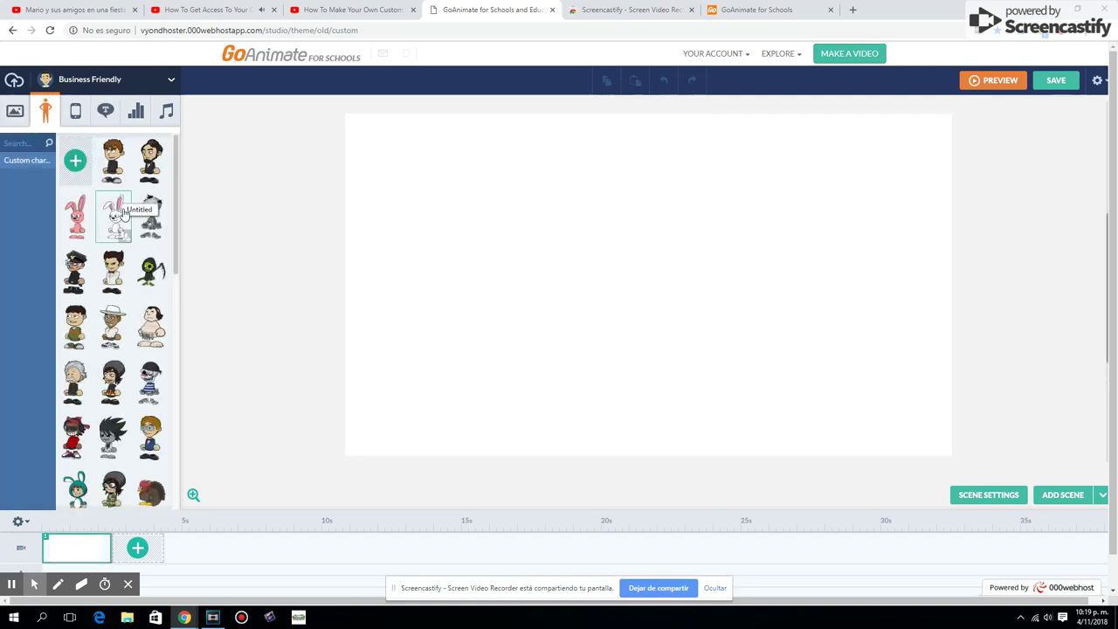
pyautogui.click(104, 80)
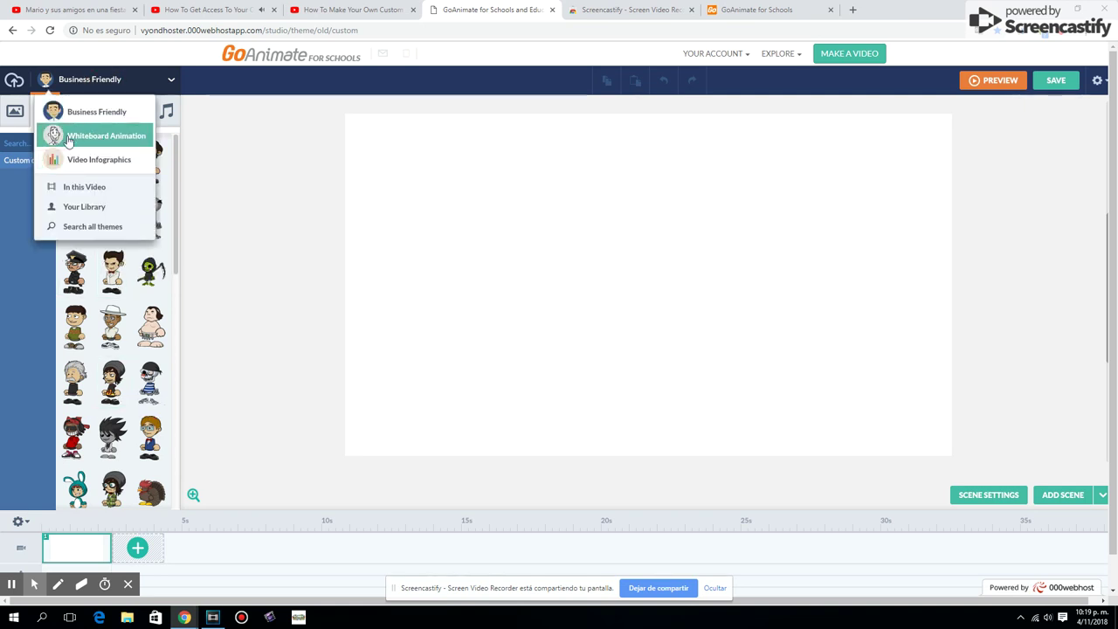
pyautogui.click(69, 137)
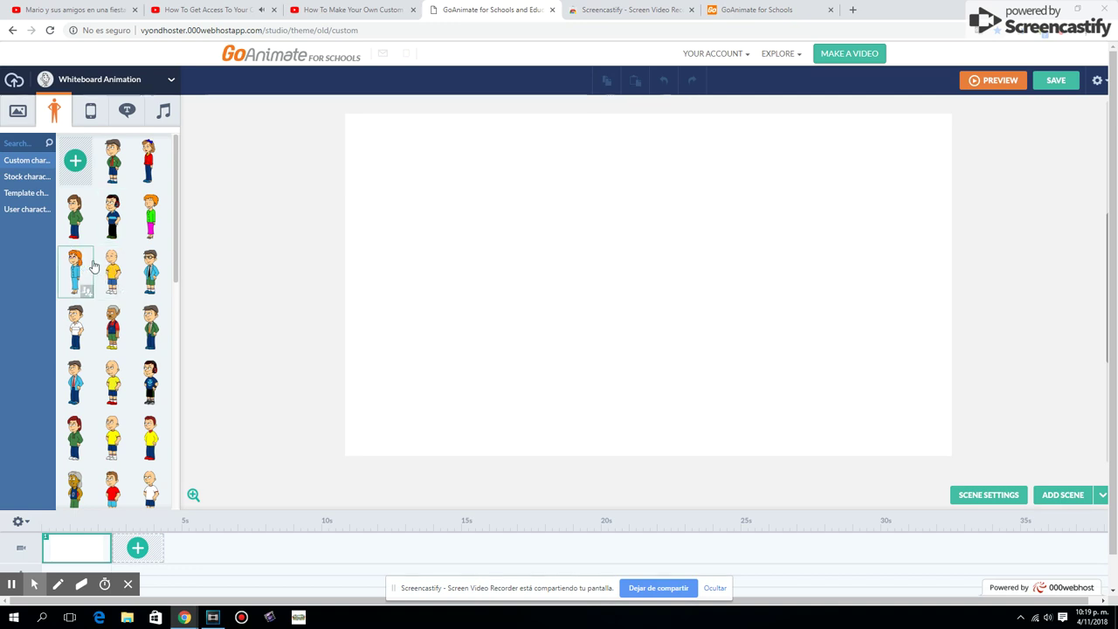
pyautogui.click(17, 110)
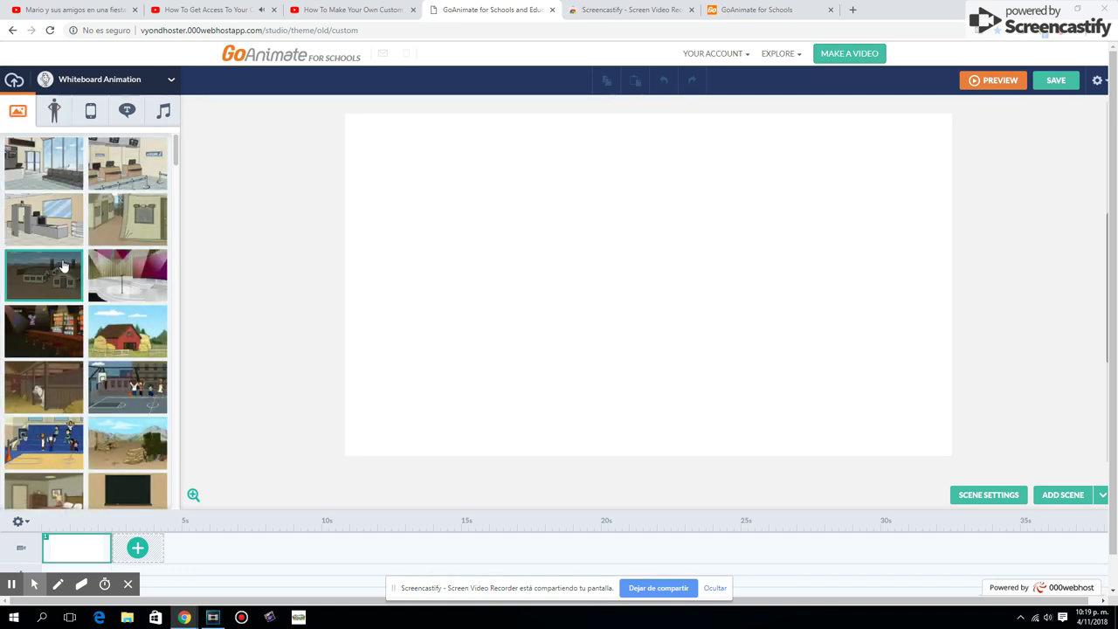
pyautogui.scroll(-5, 63, 266)
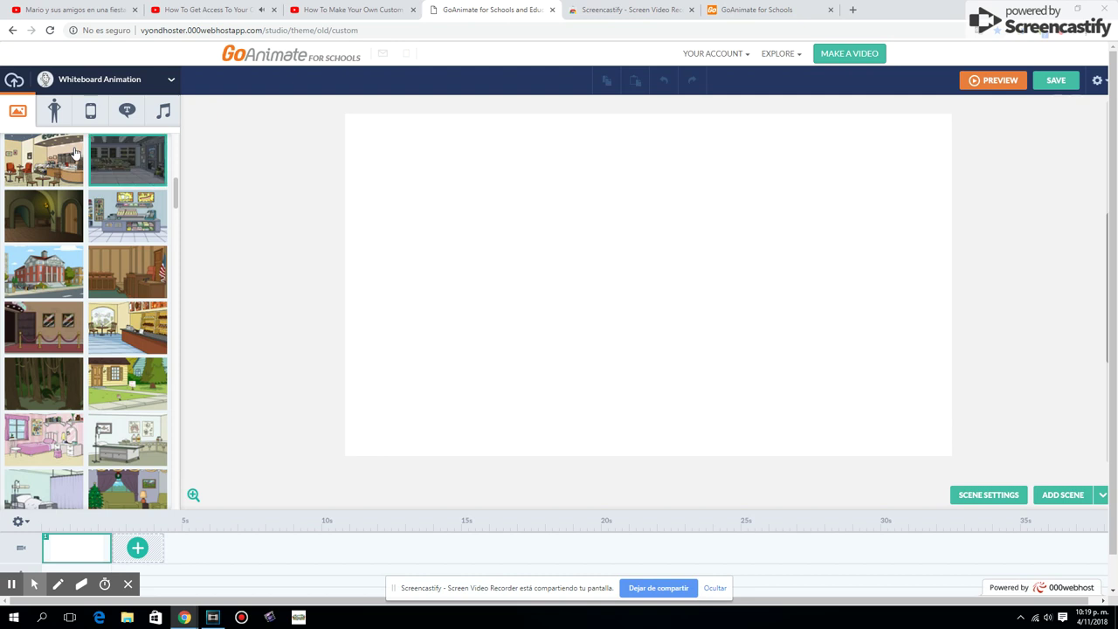
# - Check the assets under In this Video and Your Library
pyautogui.click(131, 79)
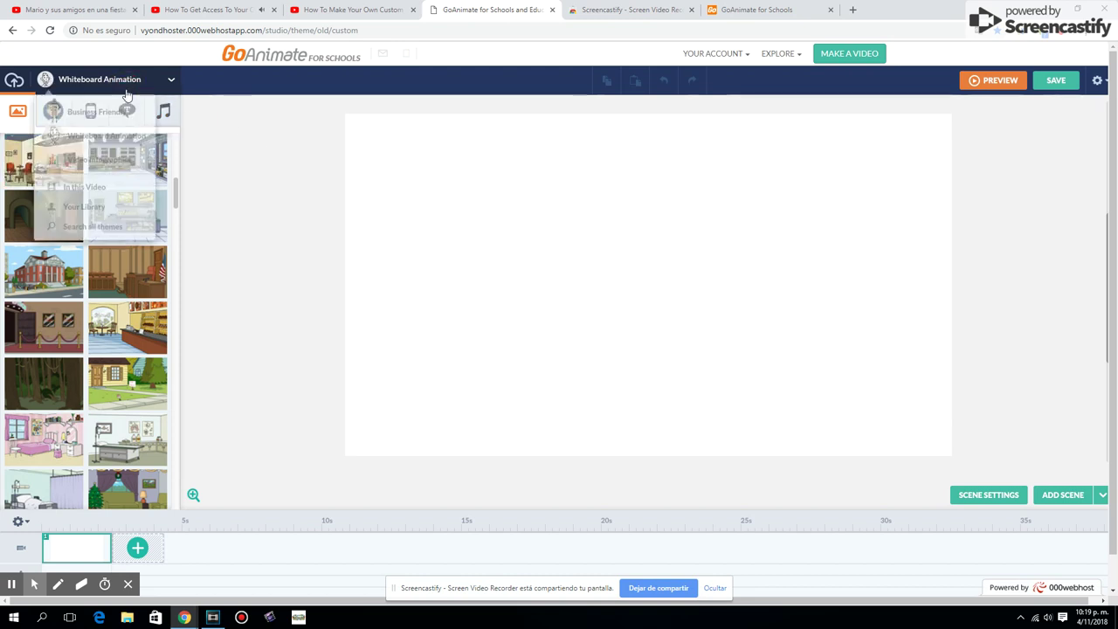
pyautogui.click(78, 187)
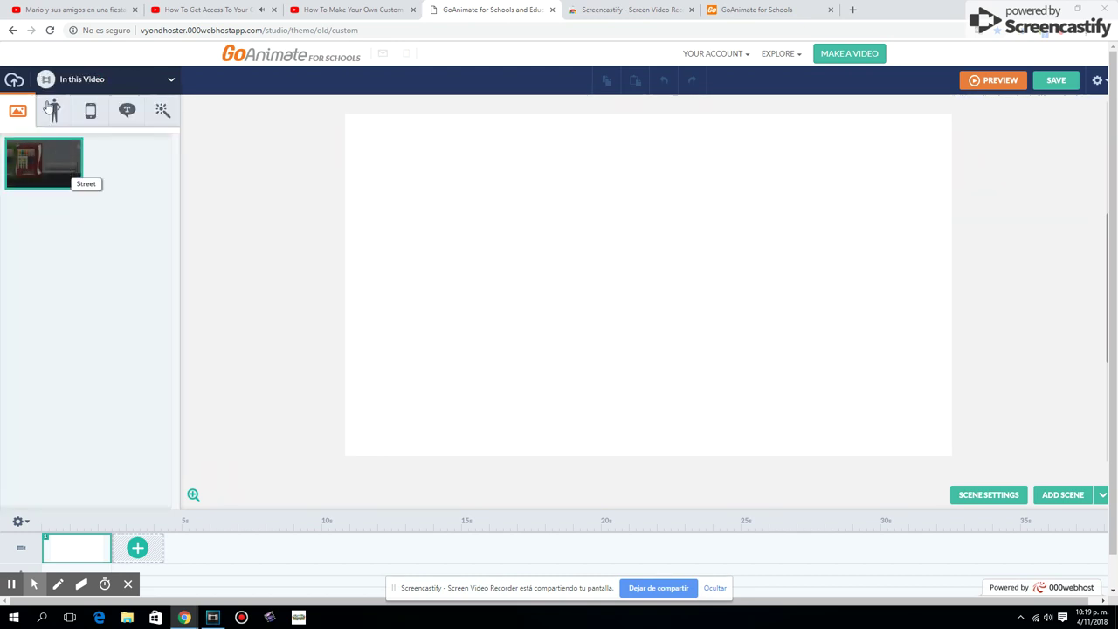
pyautogui.click(60, 77)
pyautogui.click(83, 207)
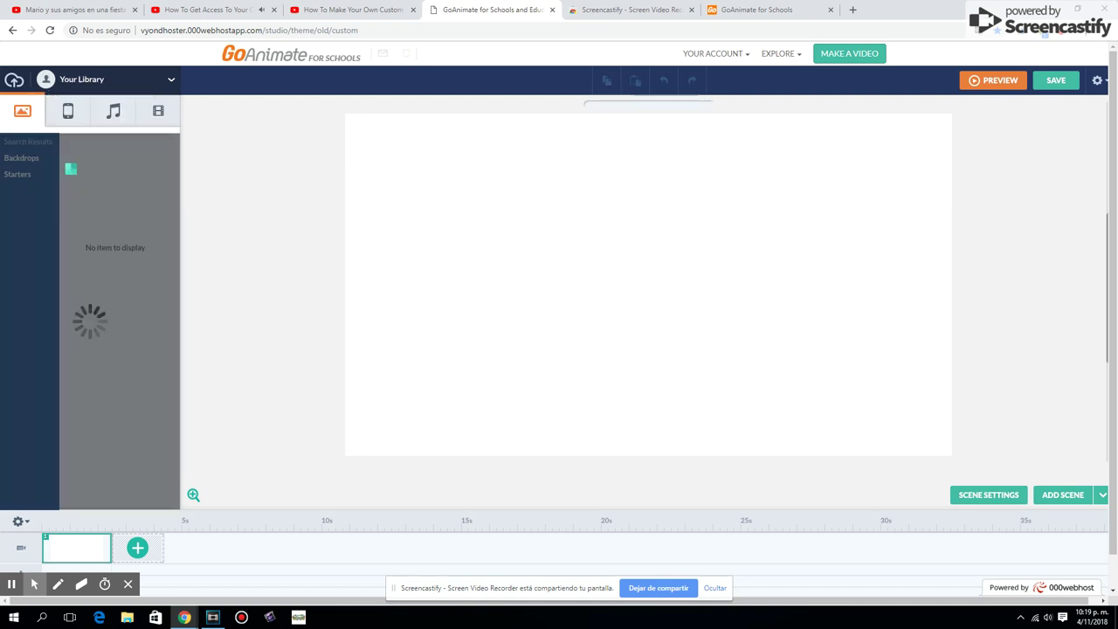
# - Return to the Whiteboard Animation theme and show its custom characters
pyautogui.click(68, 81)
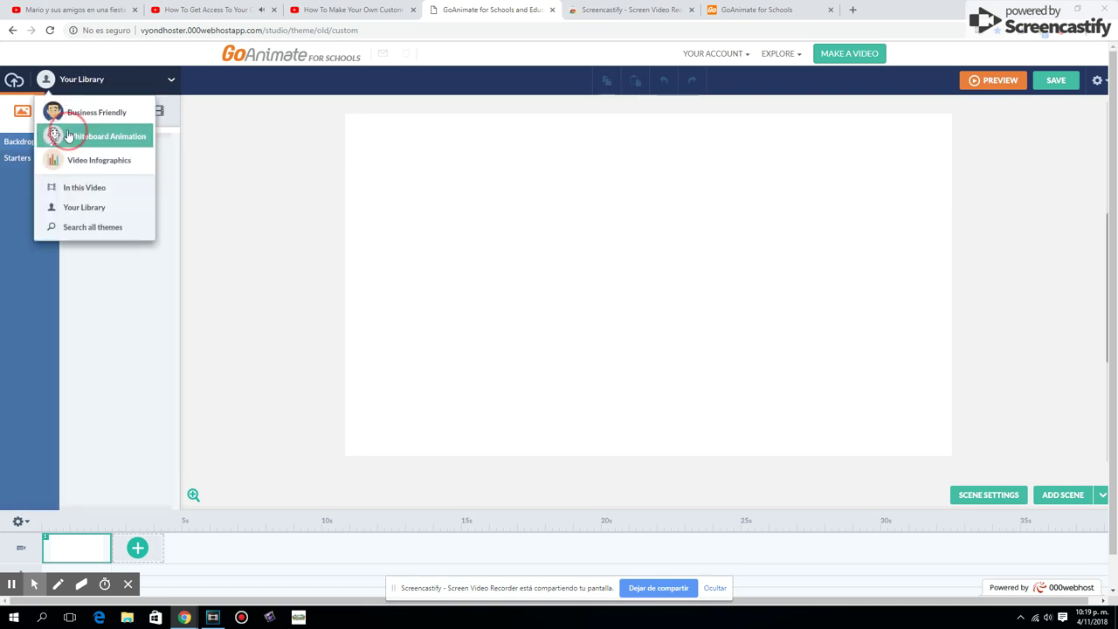
pyautogui.click(70, 132)
pyautogui.click(52, 109)
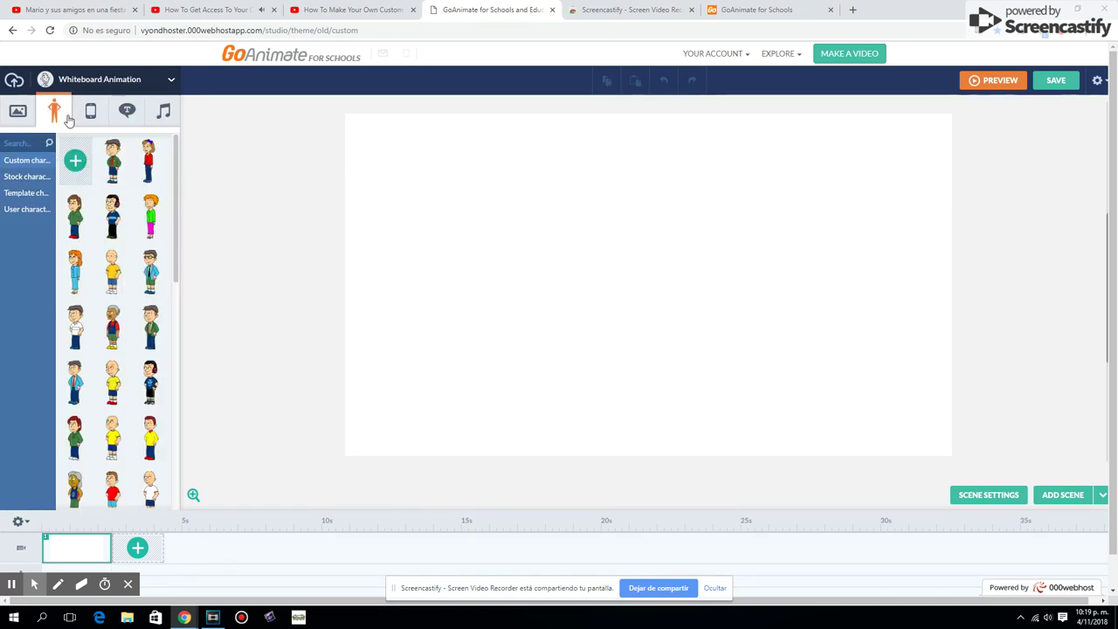
# - Set the empty scene's backdrop color to dark blue and close the scene settings
pyautogui.click(513, 247)
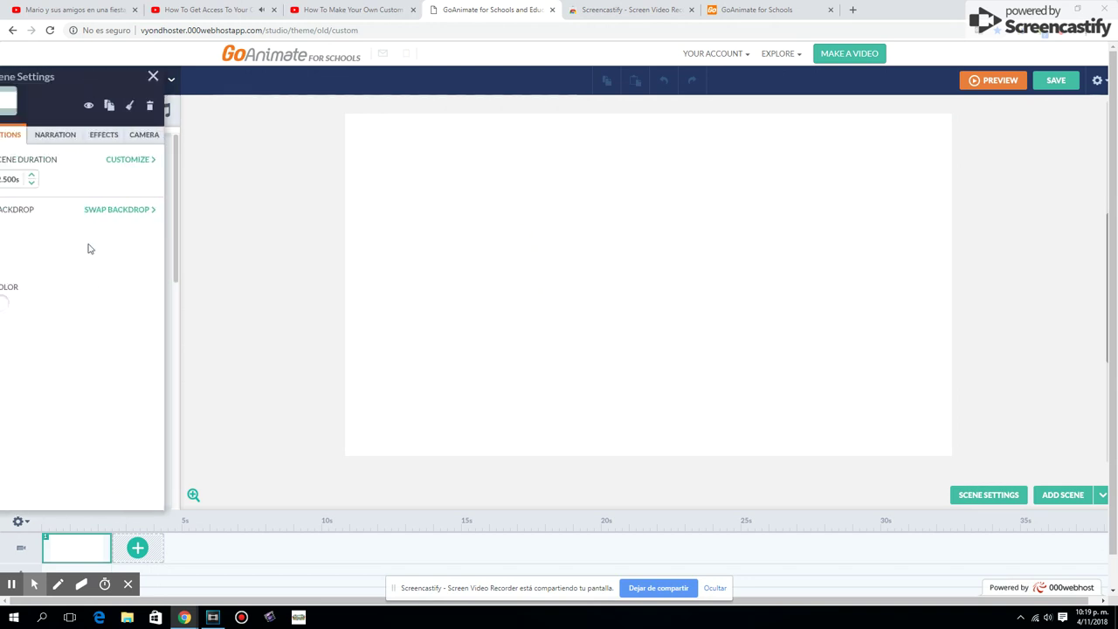
pyautogui.click(5, 307)
pyautogui.click(25, 373)
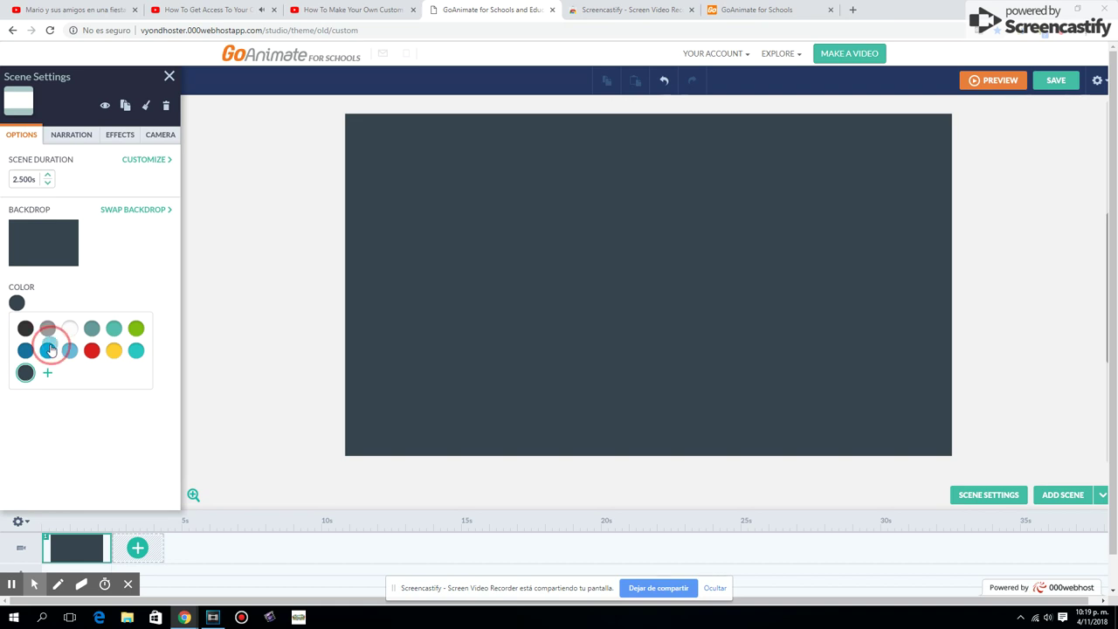
pyautogui.click(46, 354)
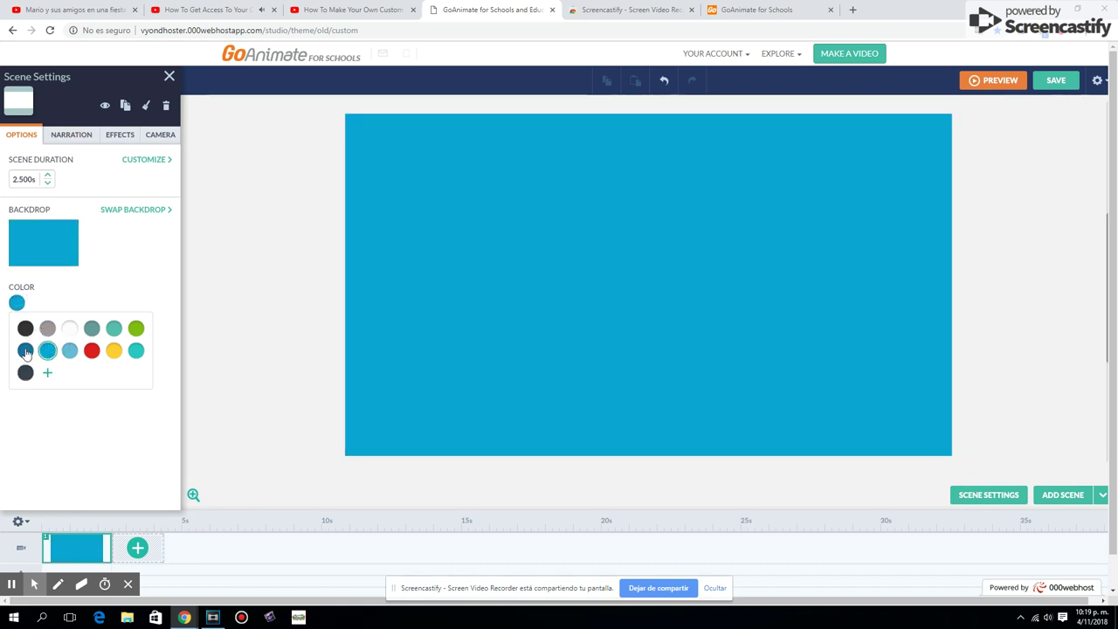
pyautogui.click(25, 351)
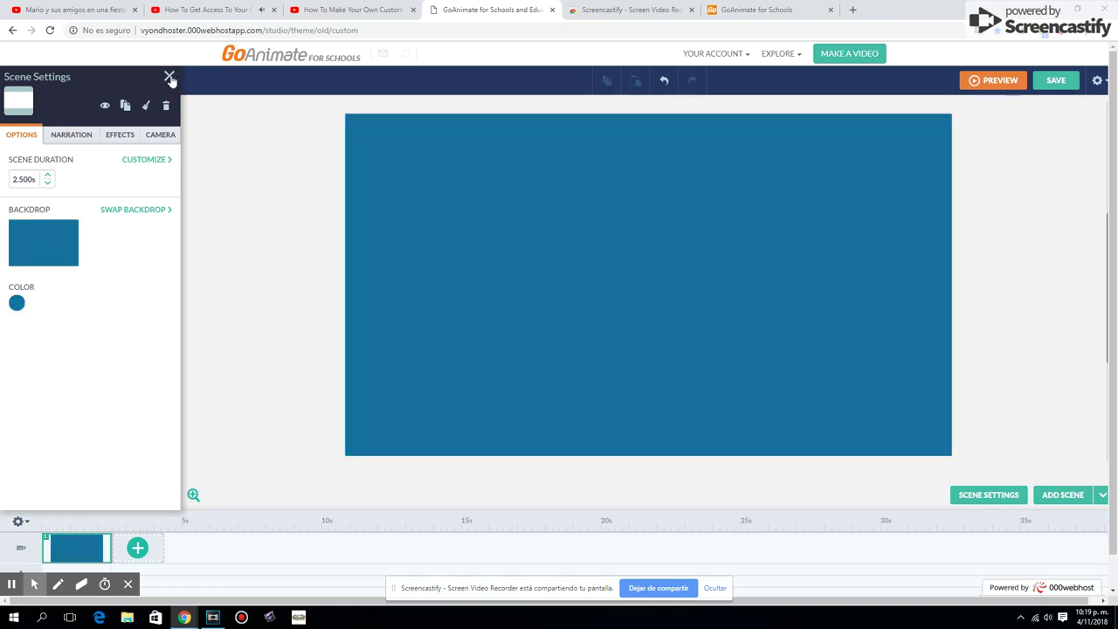
pyautogui.click(168, 77)
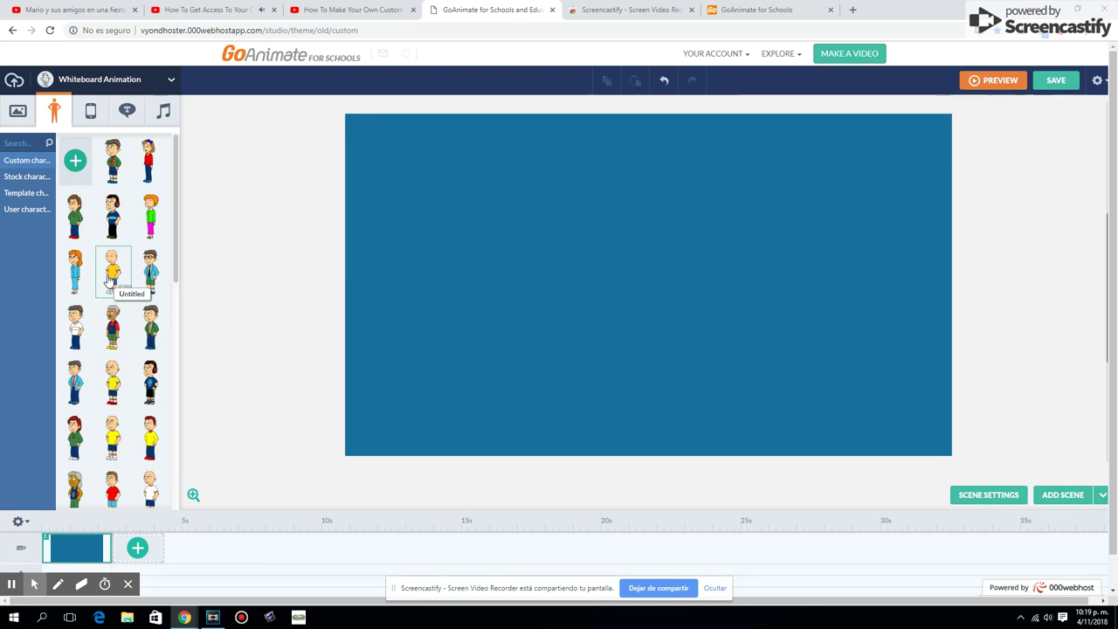
# - Place the bald character in the yellow shirt at the scene's left side and set its expression to Shocked
pyautogui.moveTo(654, 276); pyautogui.dragTo(430, 272)
pyautogui.click(430, 272)
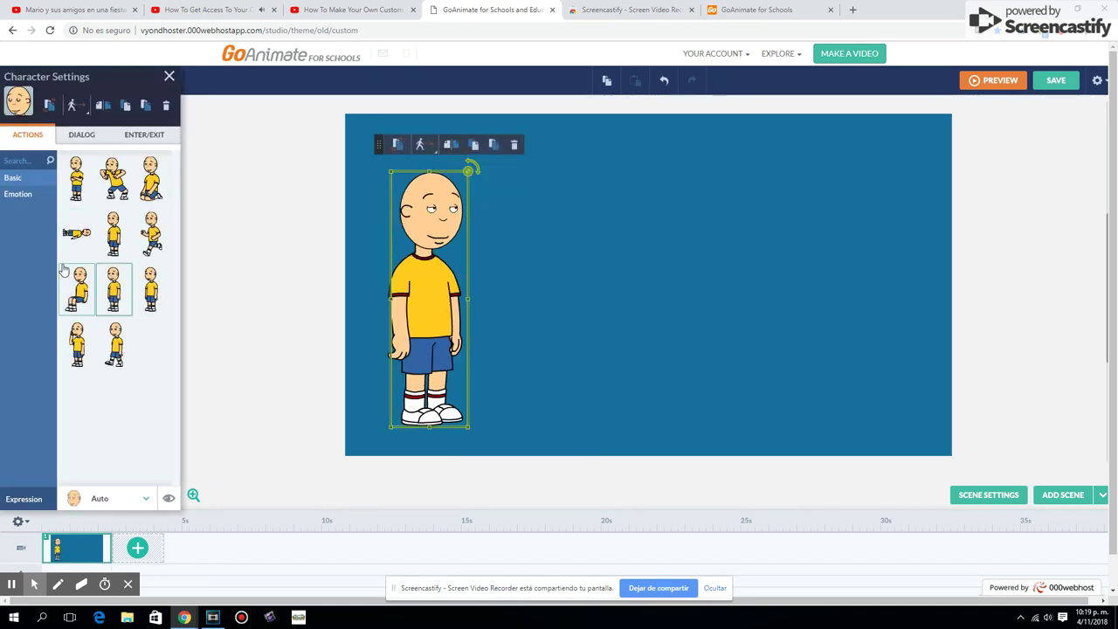
pyautogui.click(133, 499)
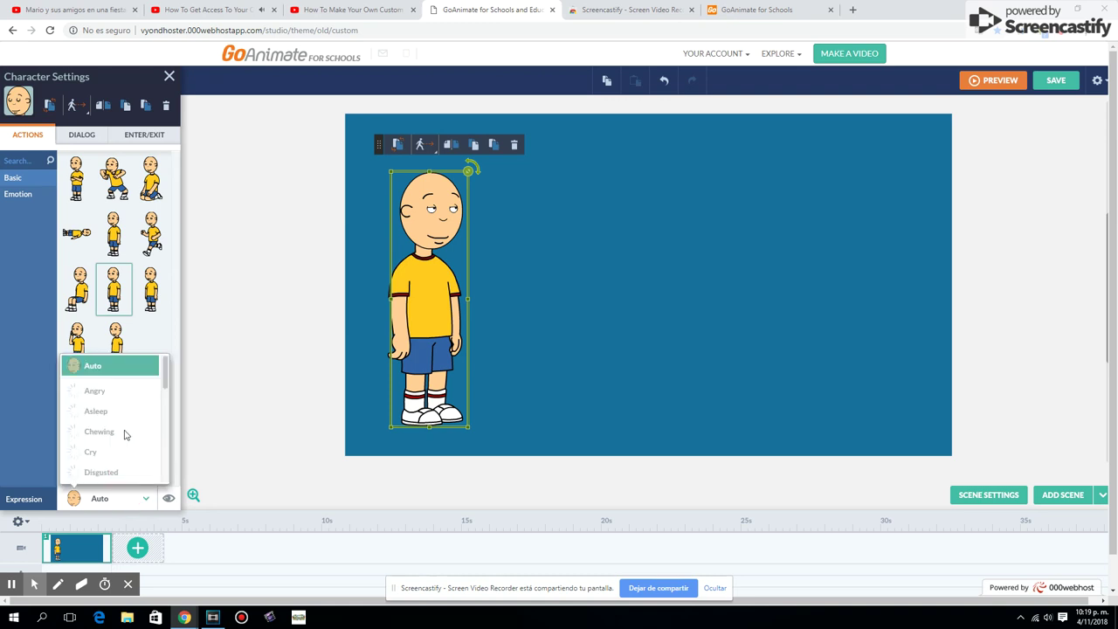
pyautogui.scroll(-3, 125, 426)
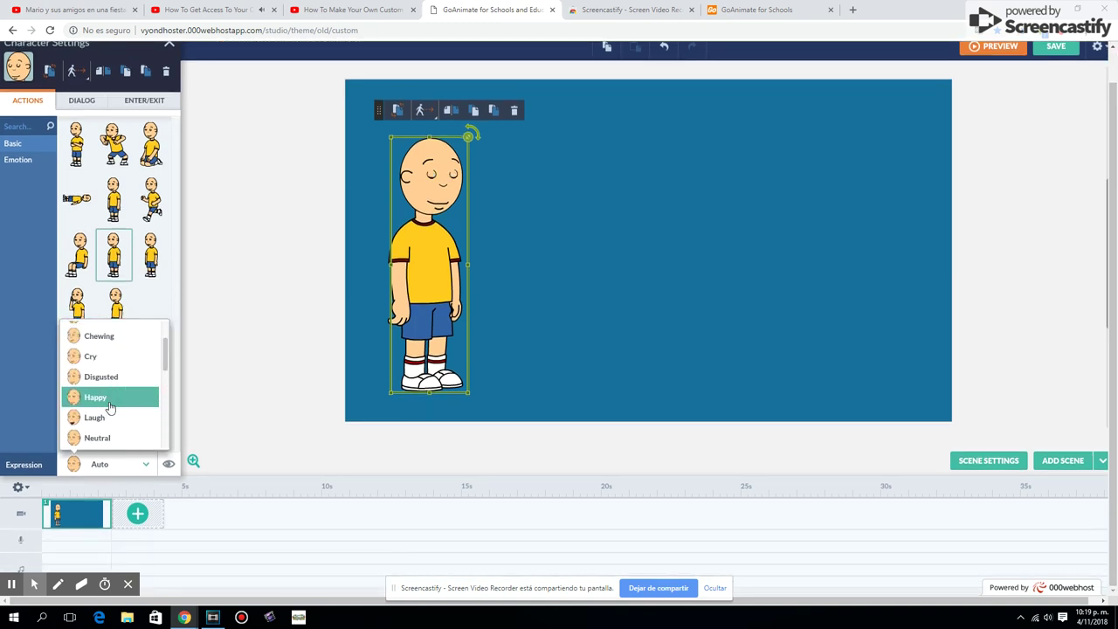
pyautogui.scroll(-2, 110, 406)
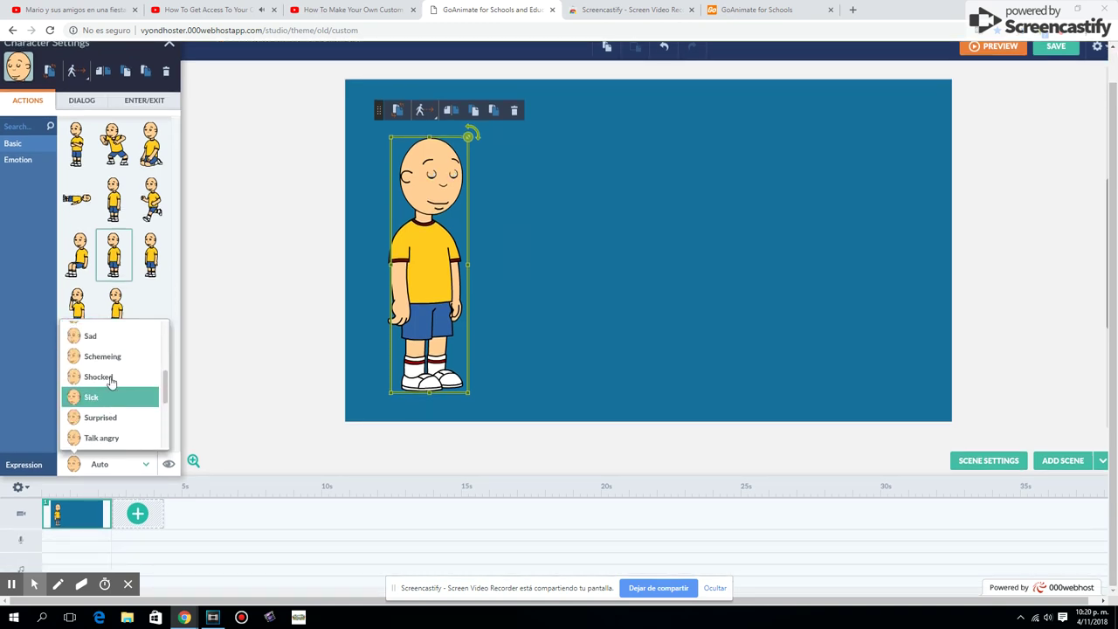
pyautogui.click(105, 377)
# - Set the bald character's expression to Surprised and give him the arms-crossed pose from the Emotion actions
pyautogui.click(26, 166)
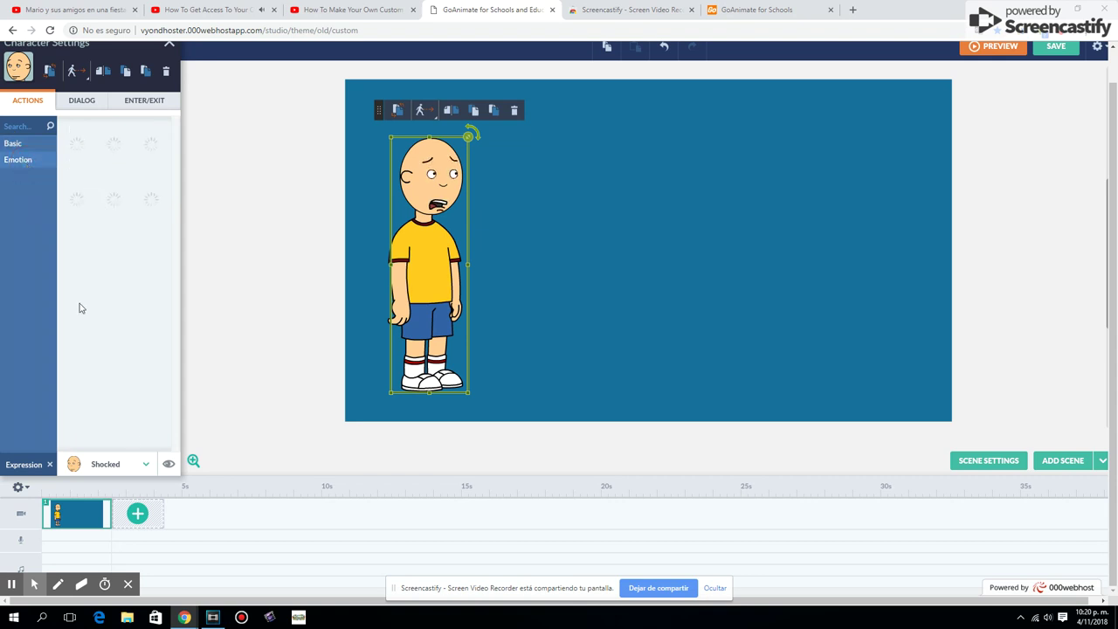
pyautogui.click(130, 466)
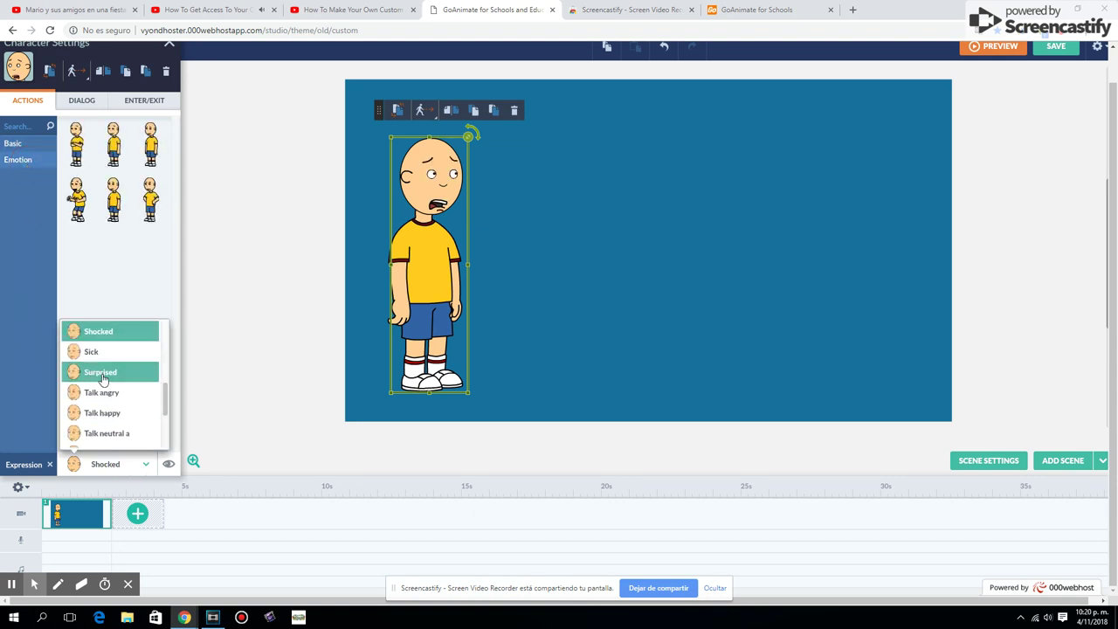
pyautogui.click(102, 376)
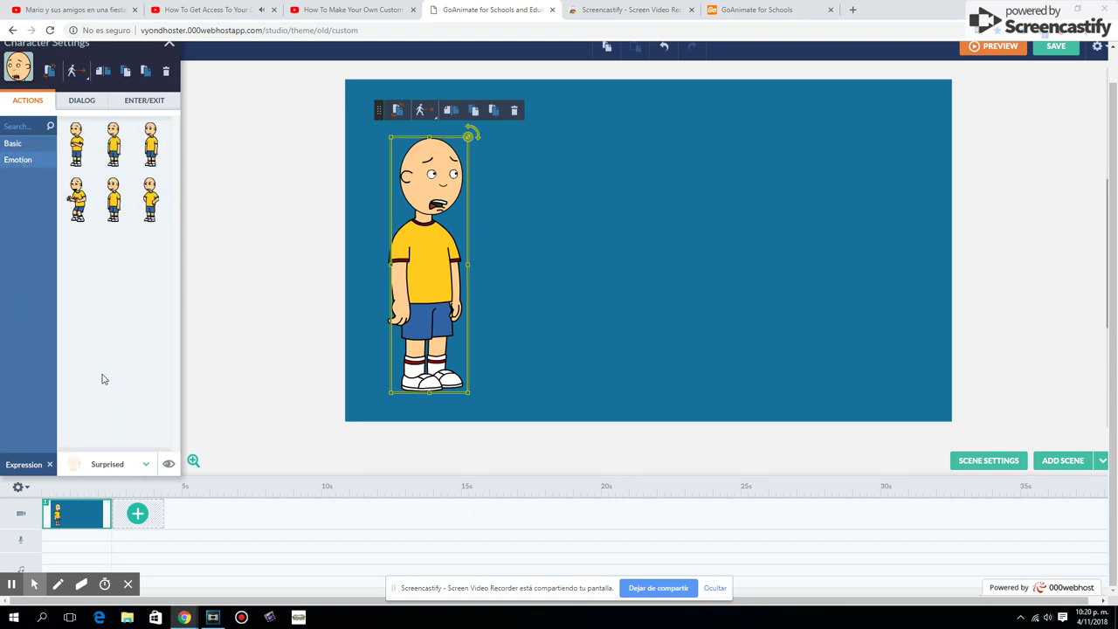
pyautogui.click(42, 170)
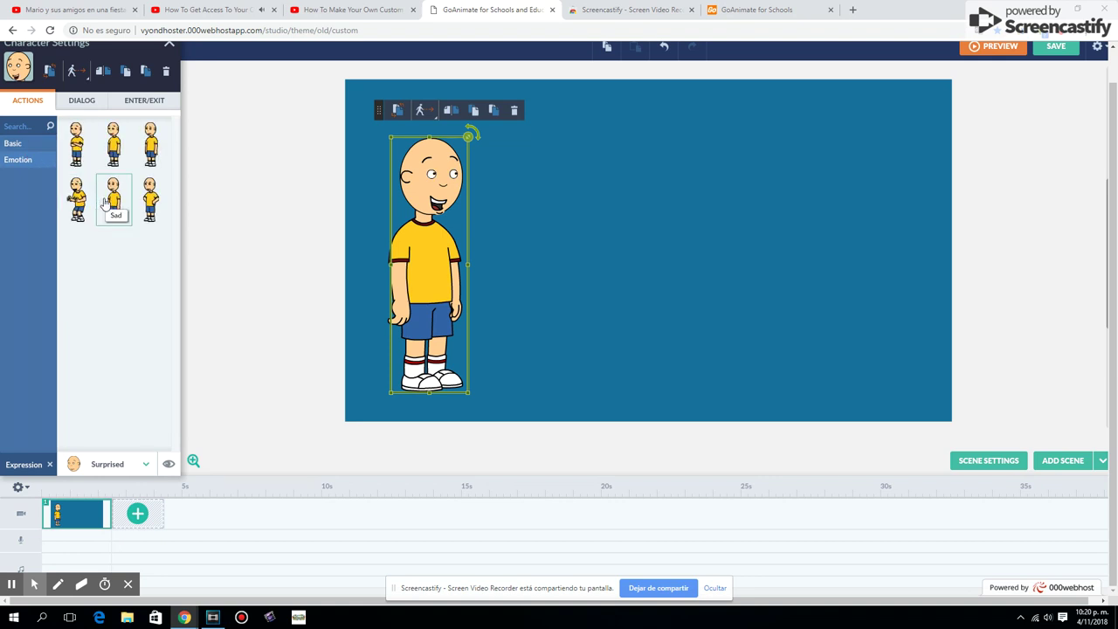
pyautogui.click(81, 160)
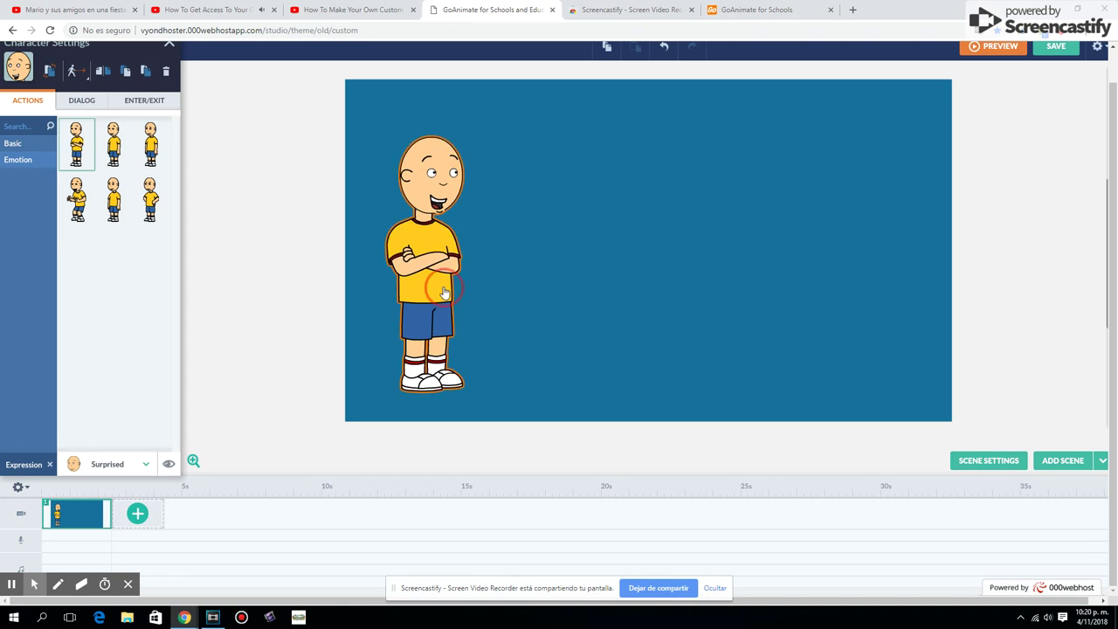
# - Place the brown-haired character in the green hoodie at the scene's right side and apply the raised-fists Emotion action
pyautogui.click(169, 43)
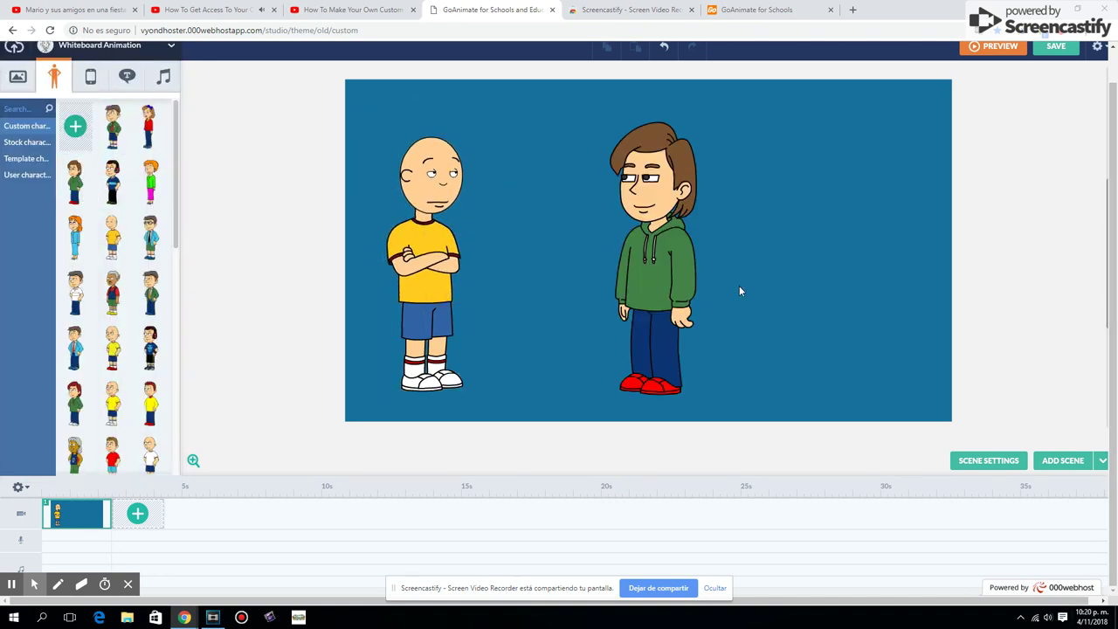
pyautogui.moveTo(673, 262); pyautogui.dragTo(864, 280)
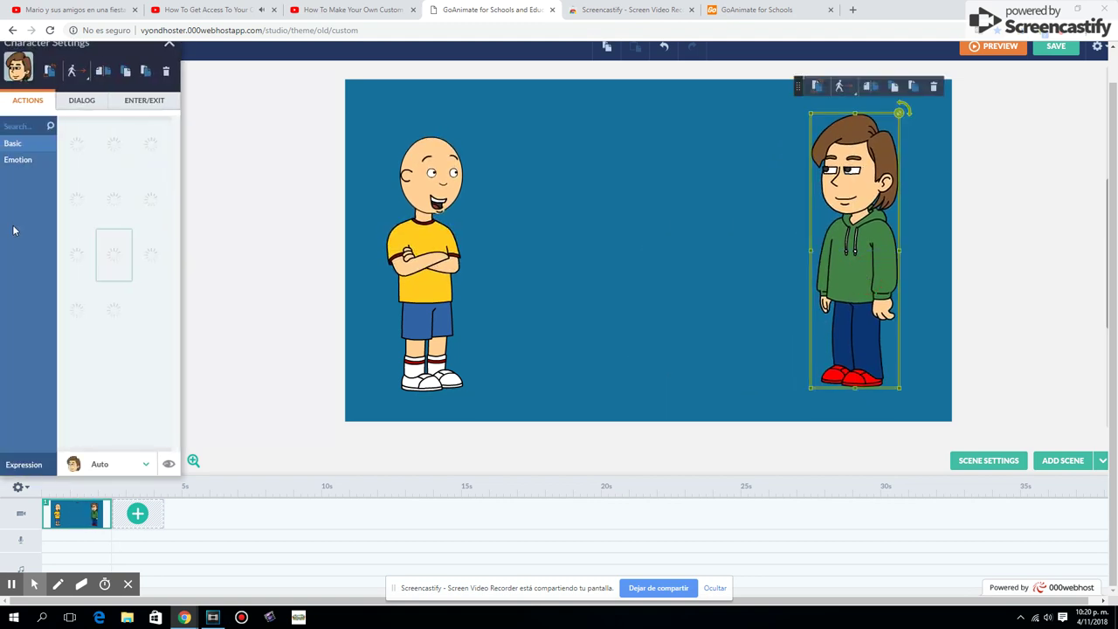
pyautogui.click(133, 464)
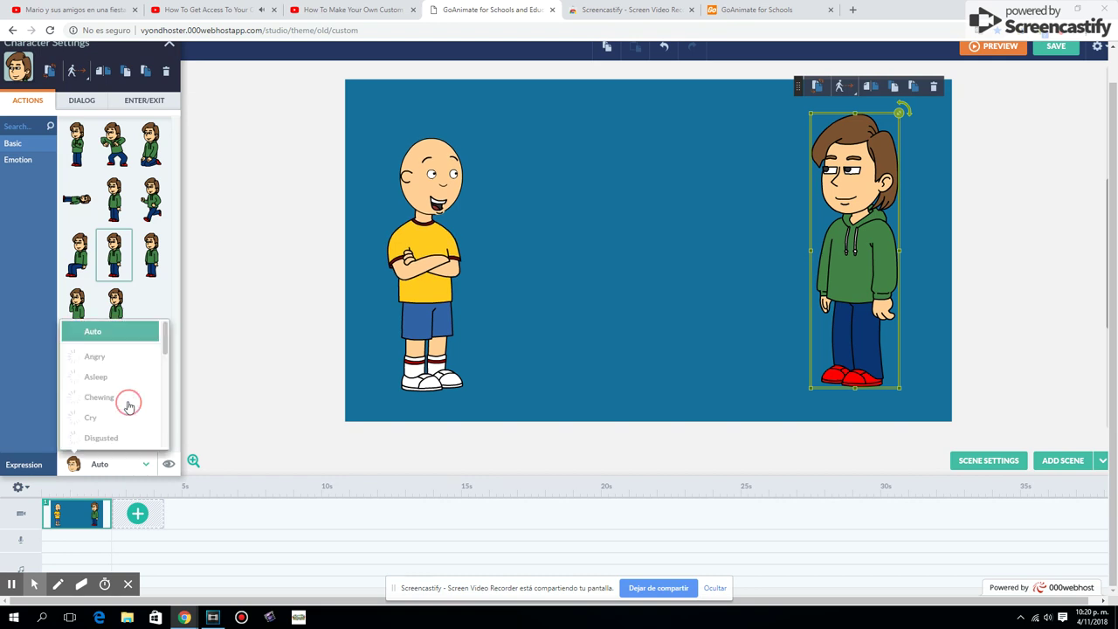
pyautogui.click(16, 160)
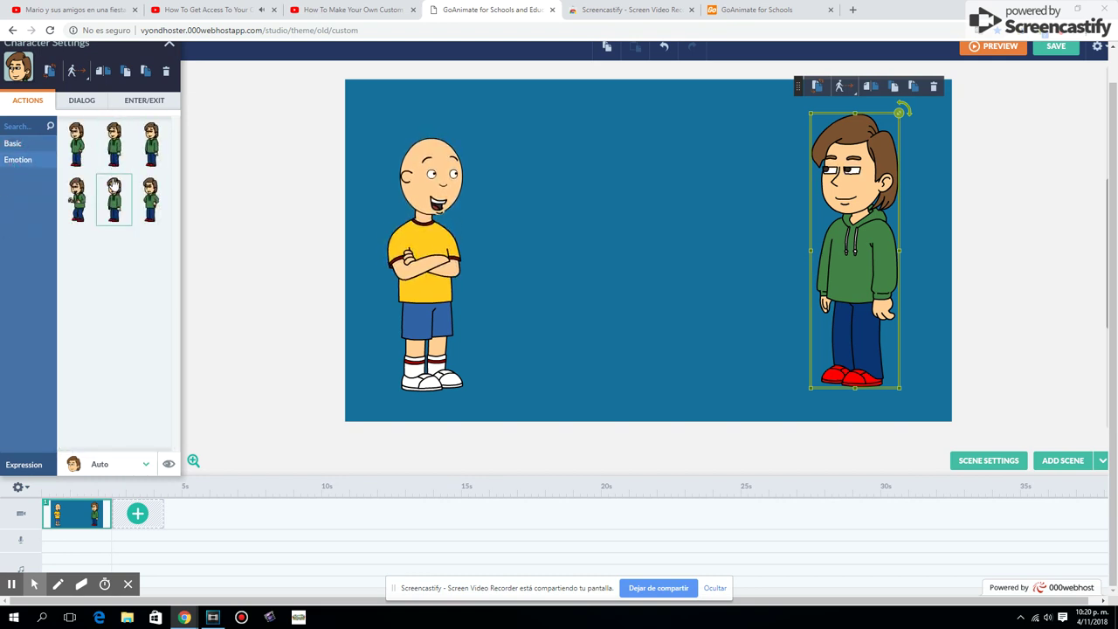
pyautogui.click(108, 155)
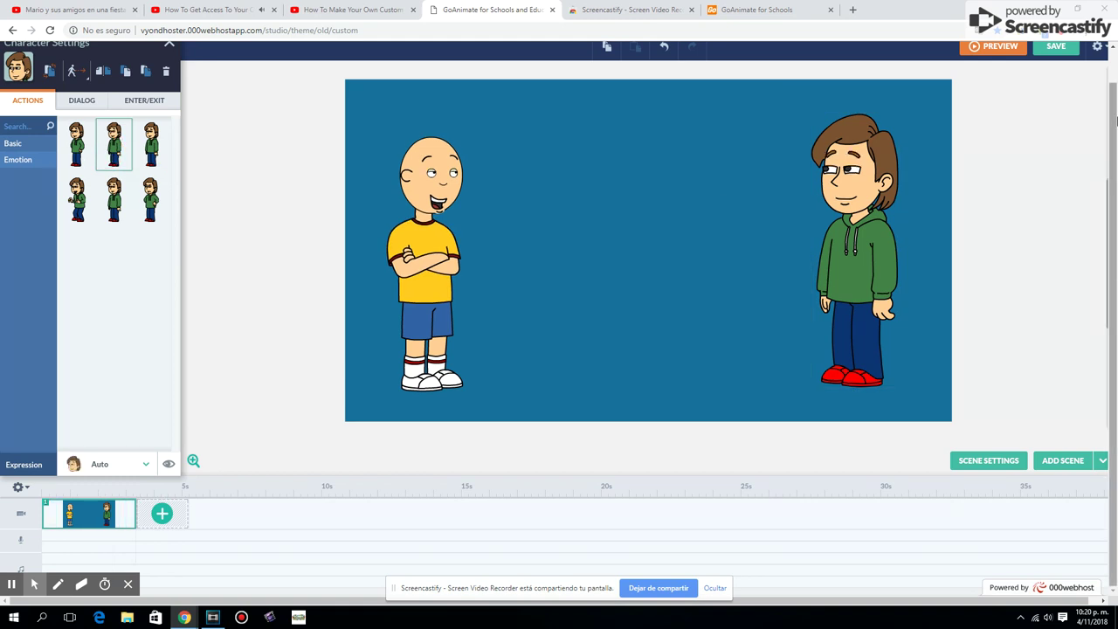
pyautogui.moveTo(1109, 118); pyautogui.dragTo(1112, 80)
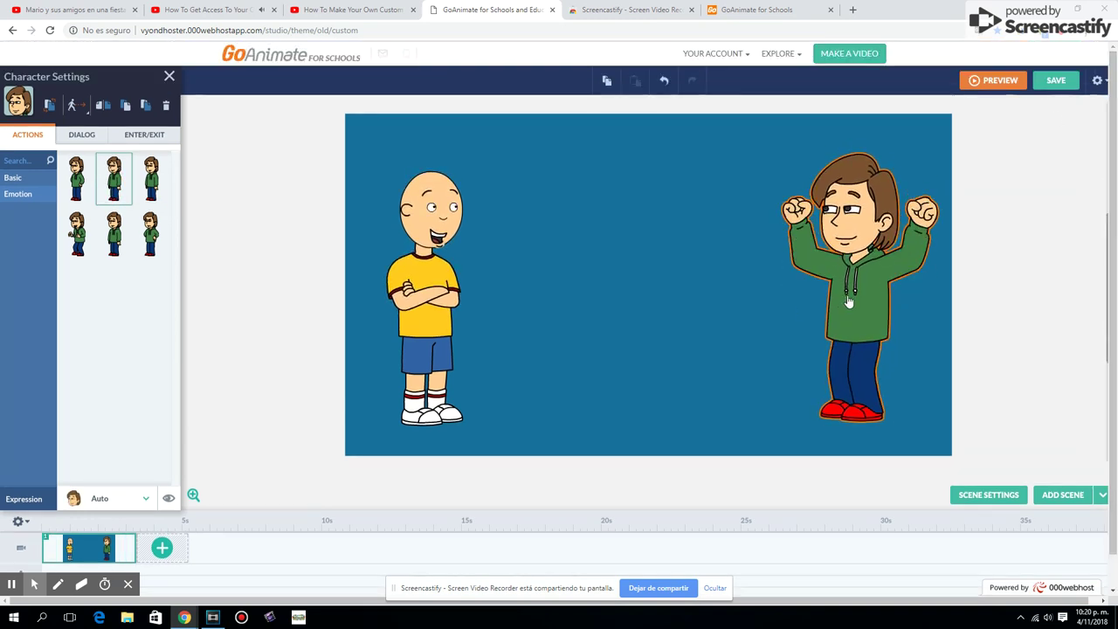
# - Start a text-to-speech voice for the character in the green hoodie and look through the male English voices
pyautogui.click(83, 136)
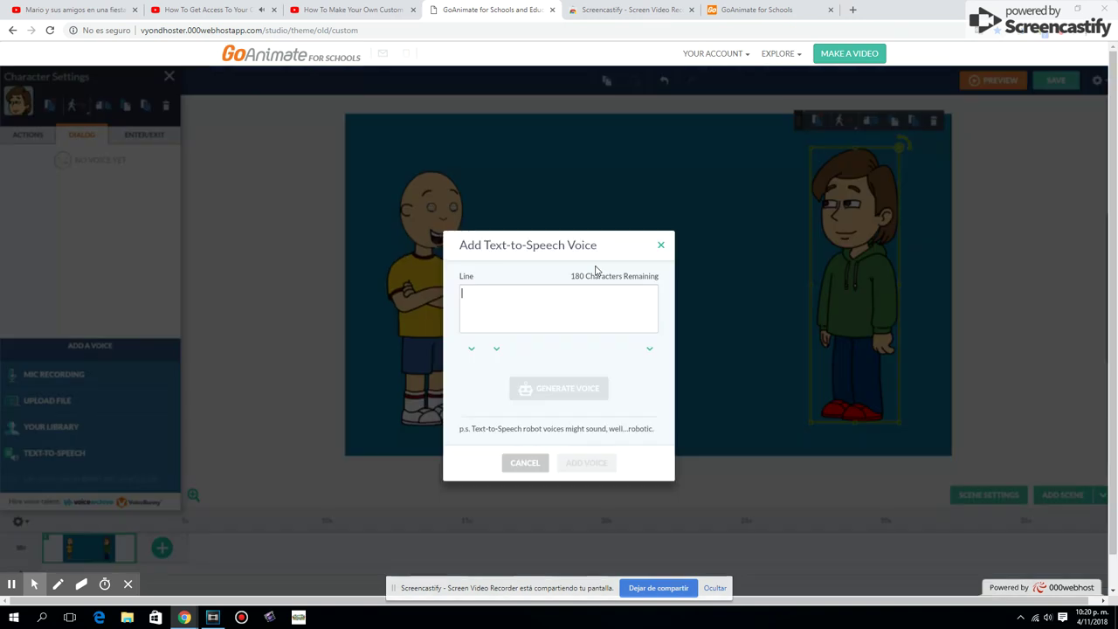
pyautogui.click(598, 356)
pyautogui.scroll(-2, 601, 404)
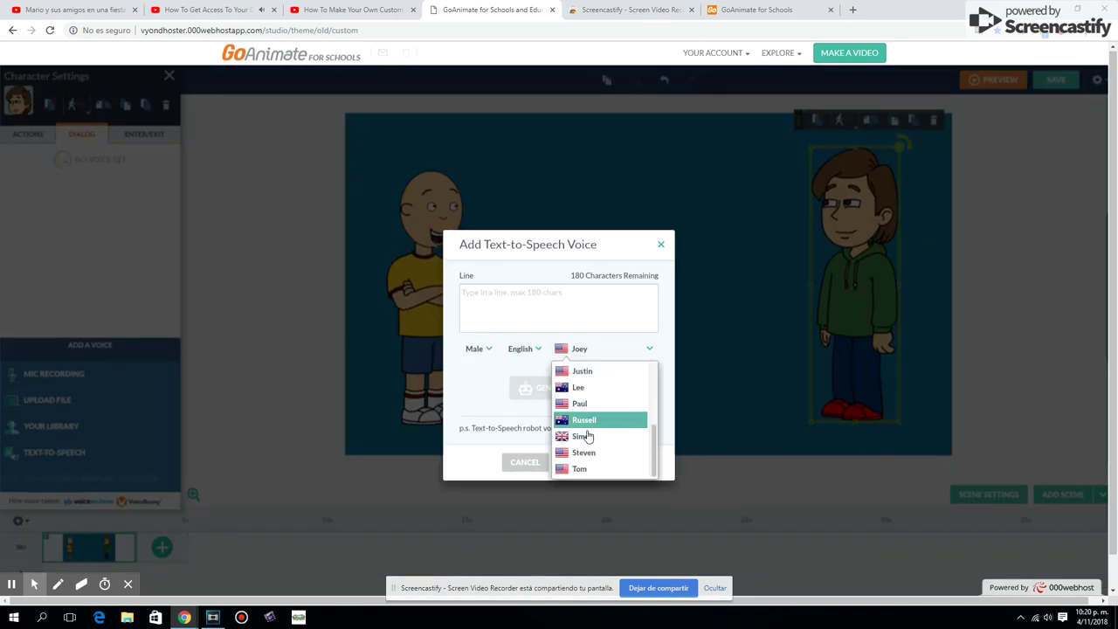
pyautogui.scroll(3, 589, 434)
pyautogui.scroll(2, 589, 434)
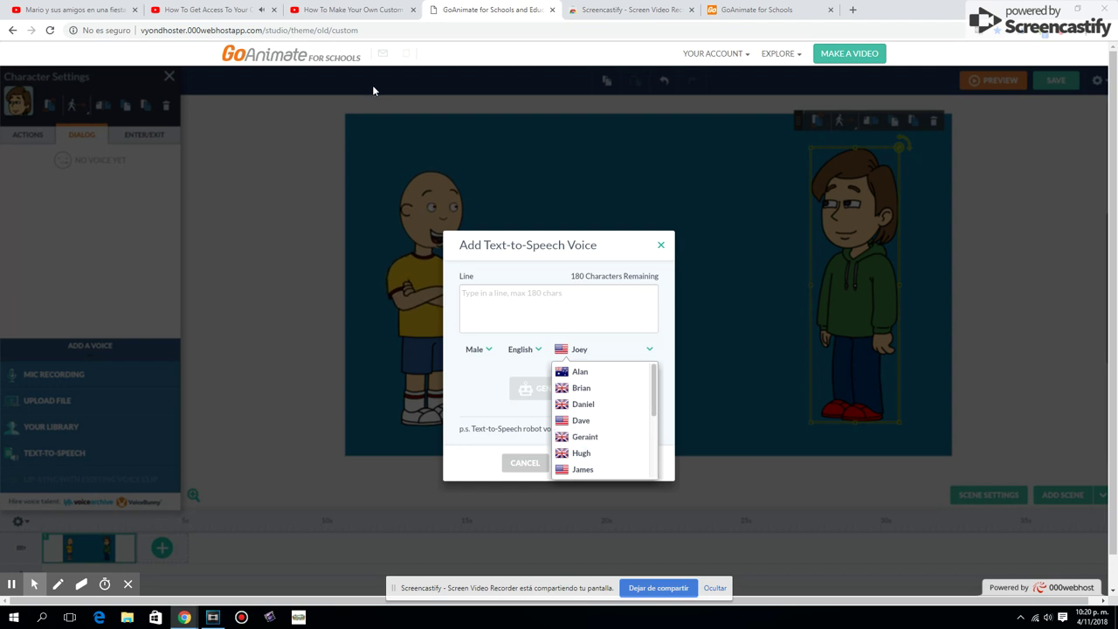
# - Switch to the two YouTube tutorials to check them, and return to the GoAnimate video maker
pyautogui.click(244, 10)
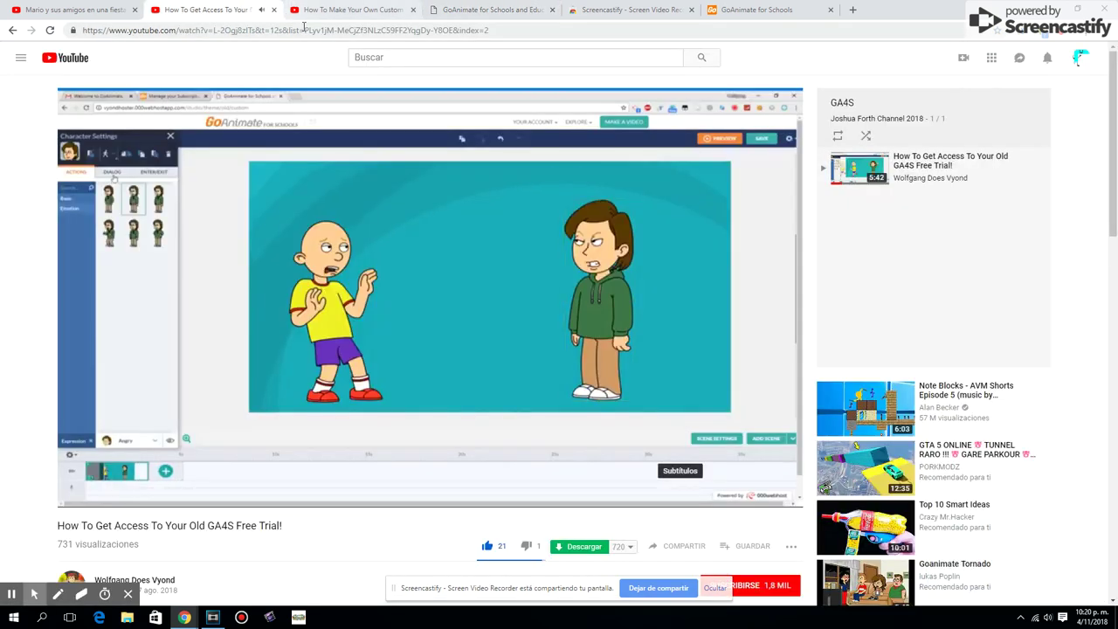
pyautogui.click(401, 7)
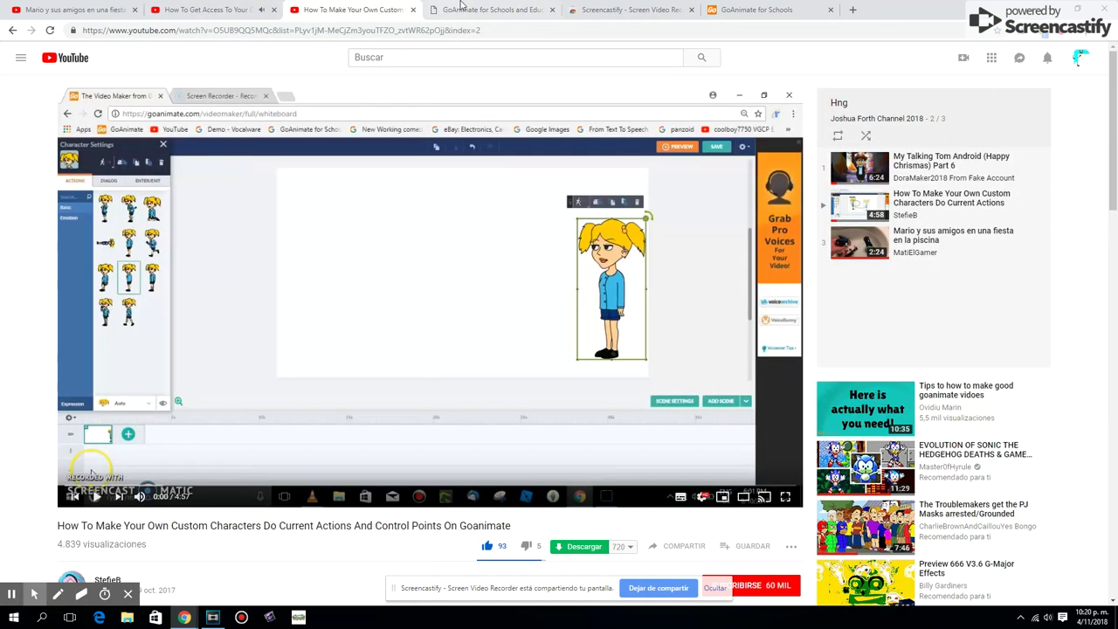
pyautogui.click(459, 9)
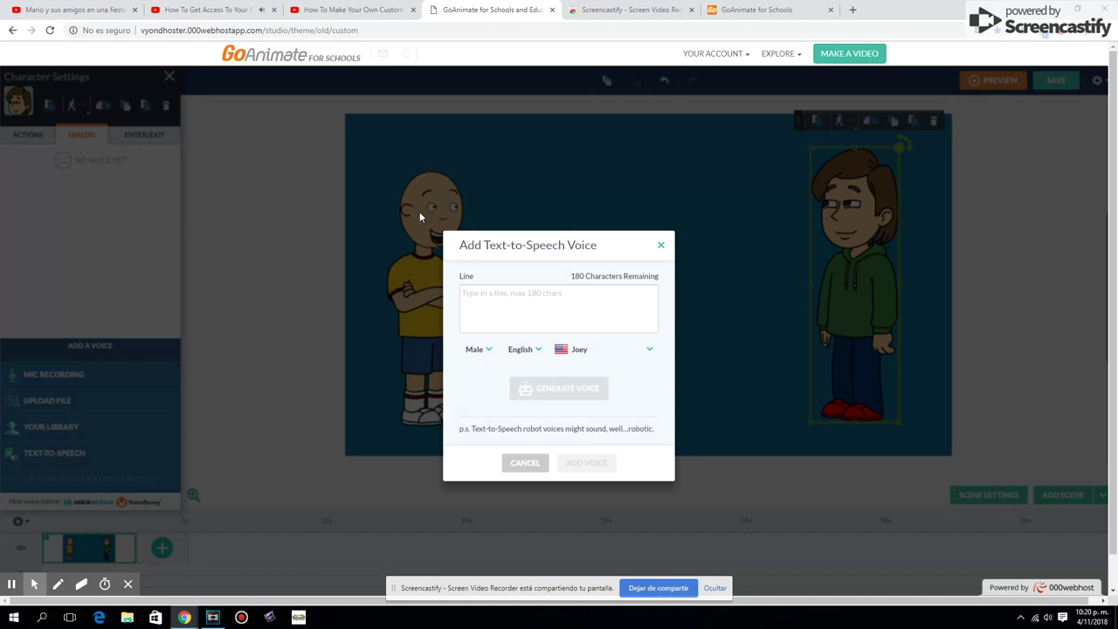
# - Select Geraint as the male English voice and glance at the YouTube tutorial on old GA4S free trials
pyautogui.click(579, 348)
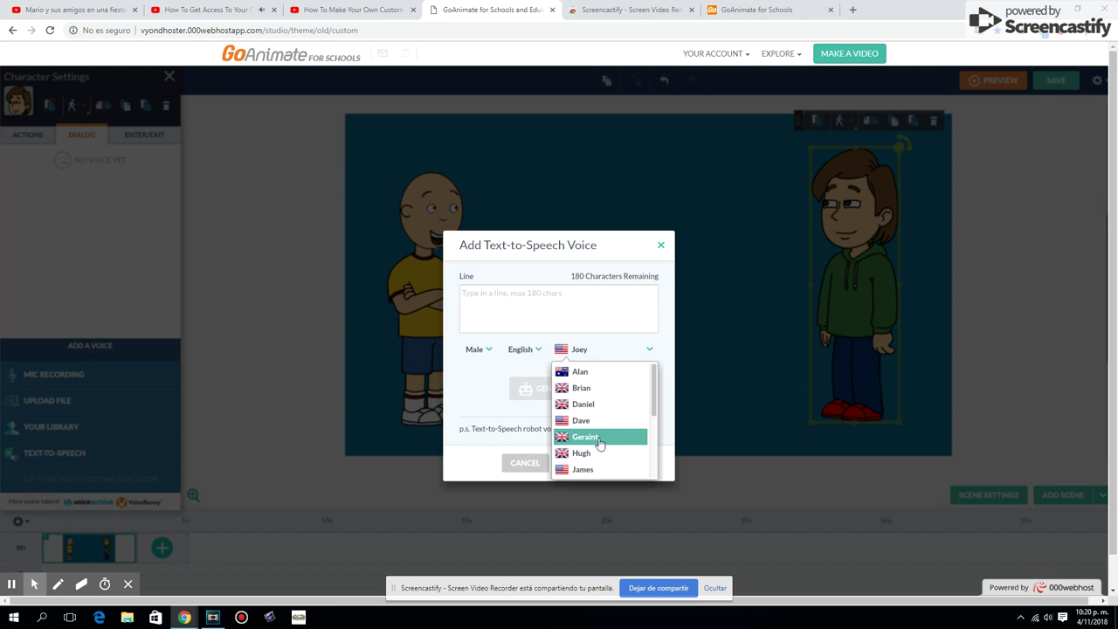
pyautogui.click(601, 438)
pyautogui.click(569, 306)
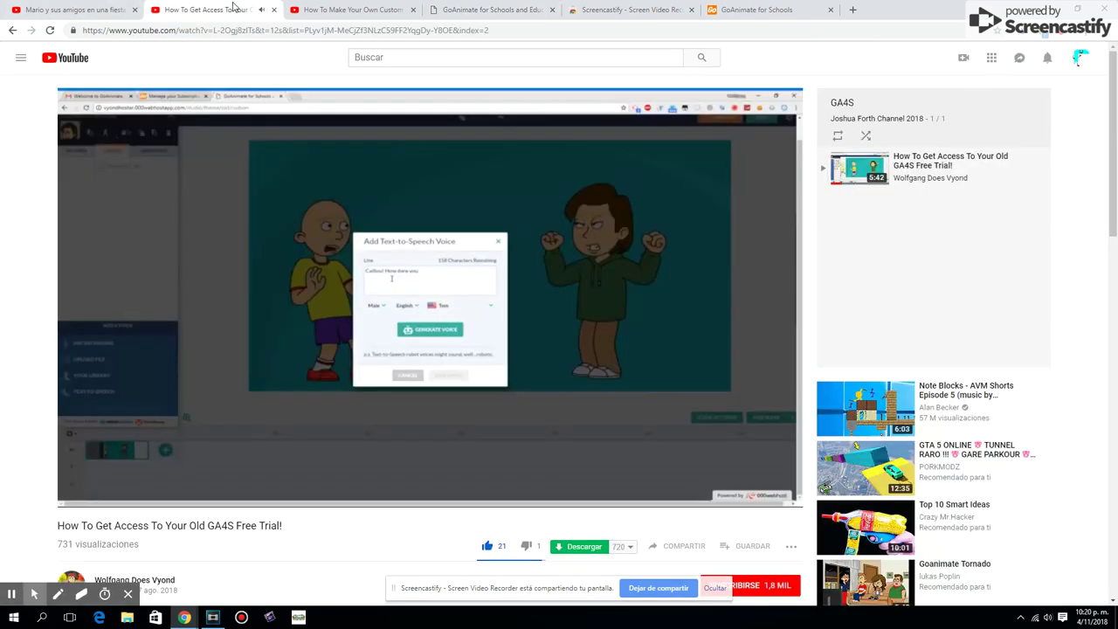
pyautogui.click(207, 9)
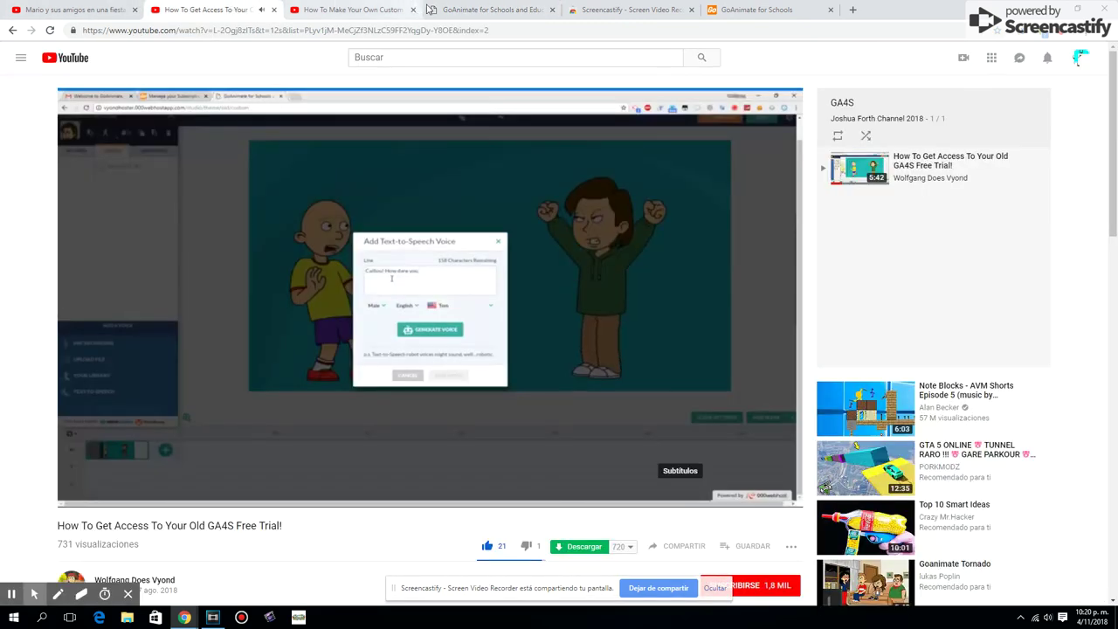
pyautogui.click(511, 11)
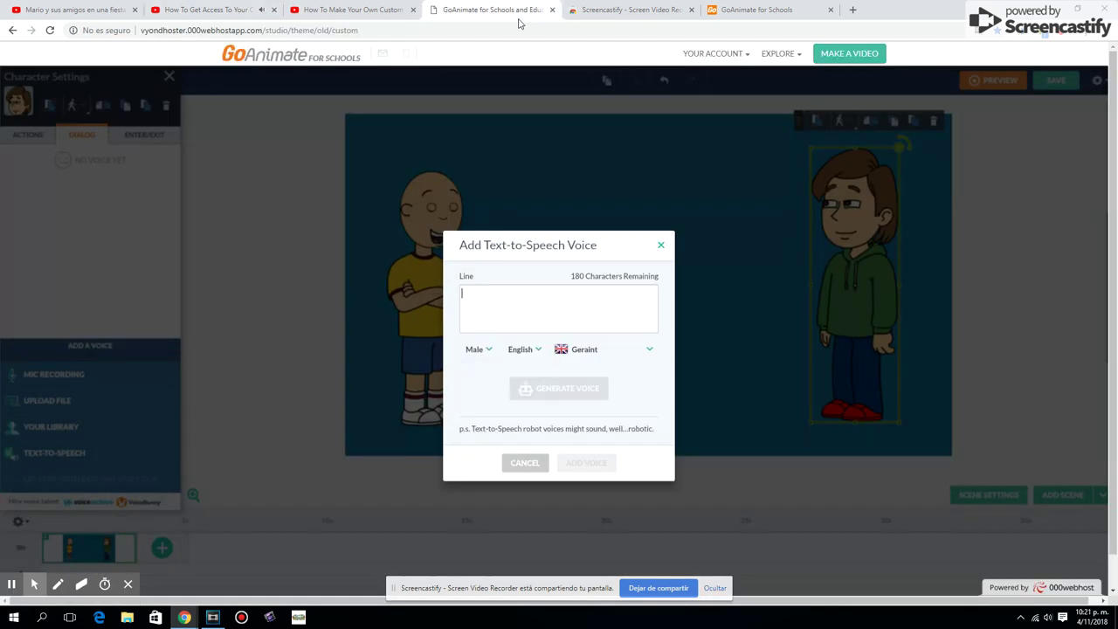
# - Enter "caillou! thanks for grounding caillou" as the start of the text-to-speech line
pyautogui.write('caillou')
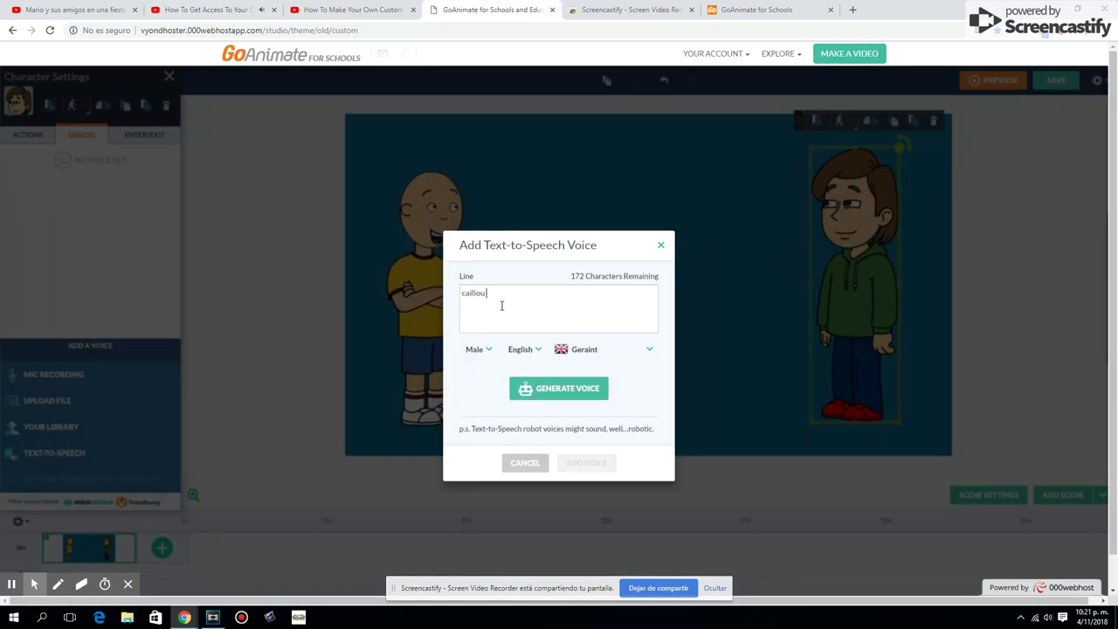
pyautogui.write('!')
pyautogui.write(' t')
pyautogui.write('hanks ')
pyautogui.write('for')
pyautogui.write(' gorund')
pyautogui.write('e')
pyautogui.write('und')
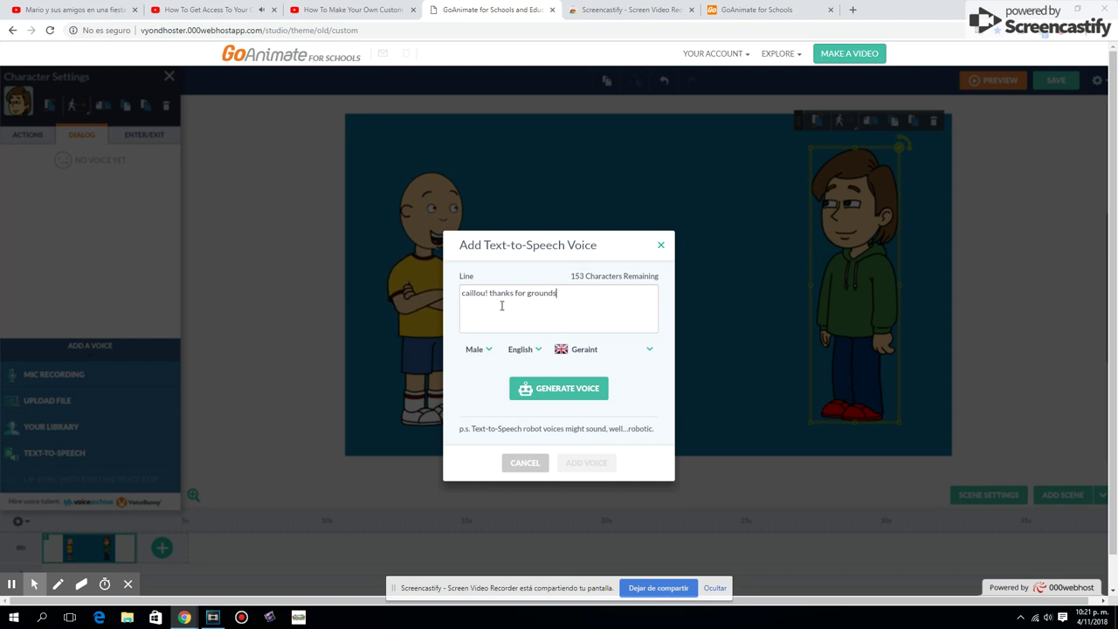
pyautogui.write('ing caillou')
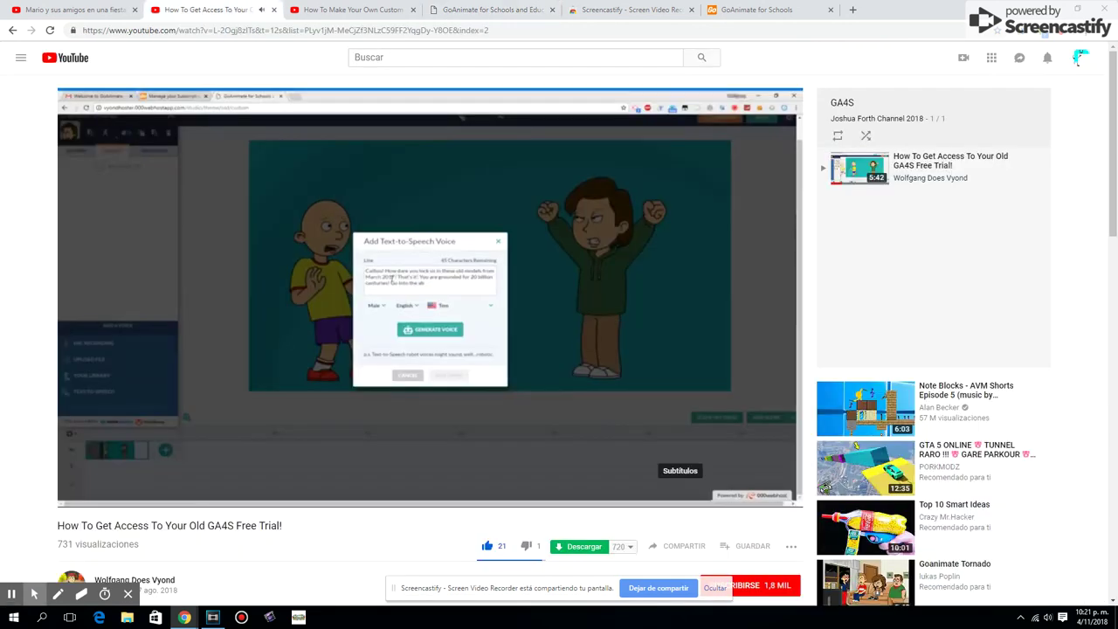
# - Switch to the YouTube video on old GA4S free trials, copy its channel name and rewind the video to near its beginning
pyautogui.click(206, 9)
pyautogui.click(293, 321)
pyautogui.scroll(-5, 294, 321)
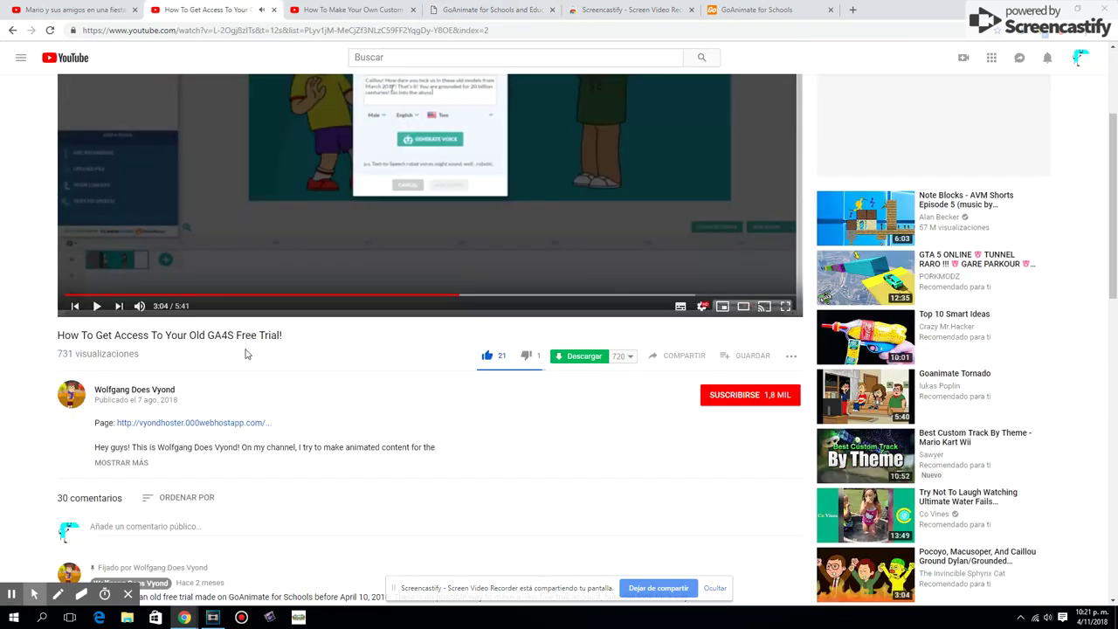
pyautogui.moveTo(190, 342); pyautogui.dragTo(93, 346)
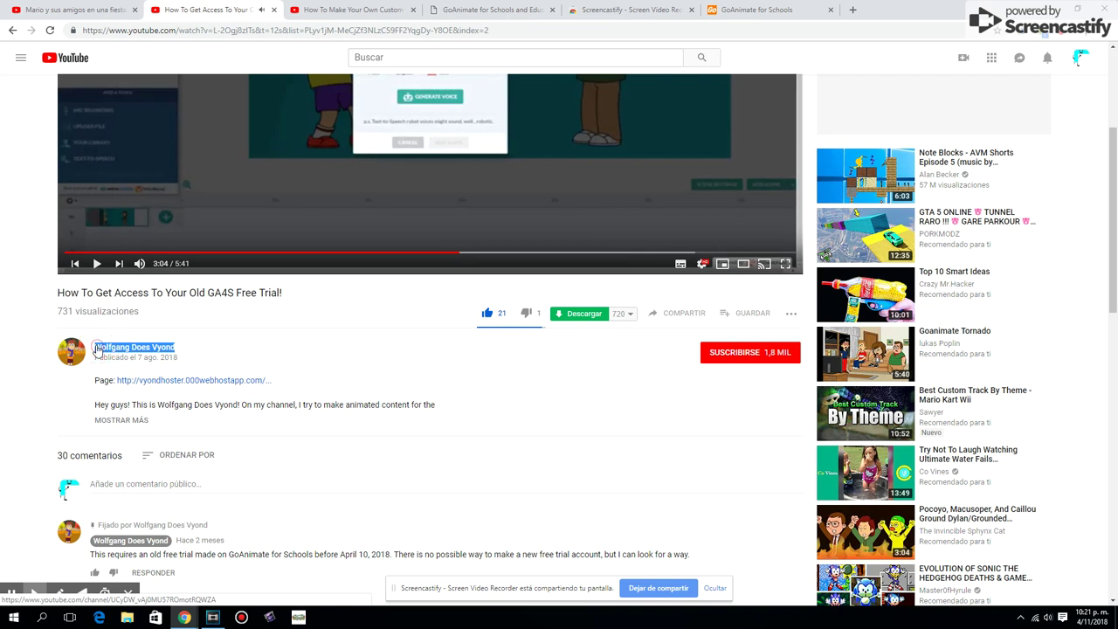
pyautogui.rightClick(93, 344)
pyautogui.click(118, 434)
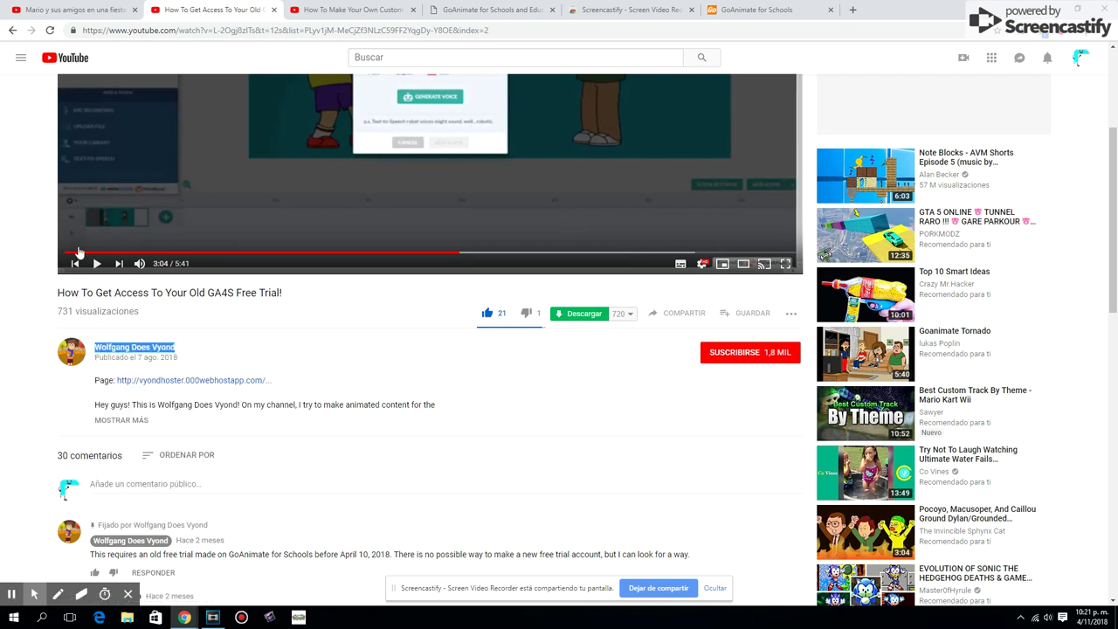
pyautogui.click(78, 253)
# - Return to GoAnimate and continue the line with the copied channel name followed by "! you are ungrounded! go whatever you want"
pyautogui.click(489, 10)
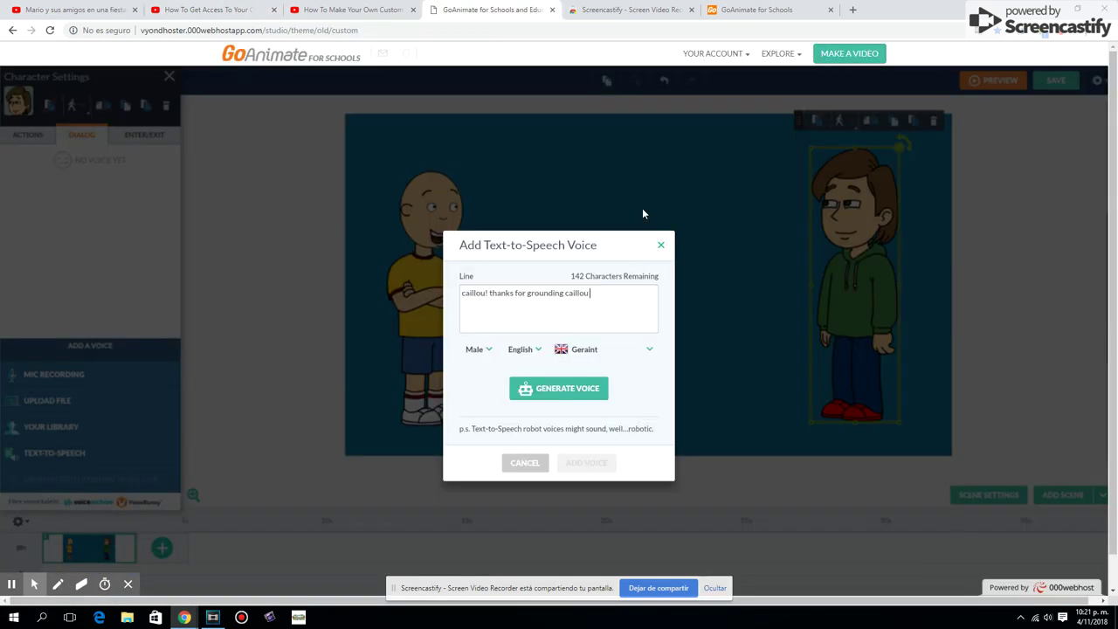
pyautogui.hotkey('ctrl', 'v')
pyautogui.write('! ')
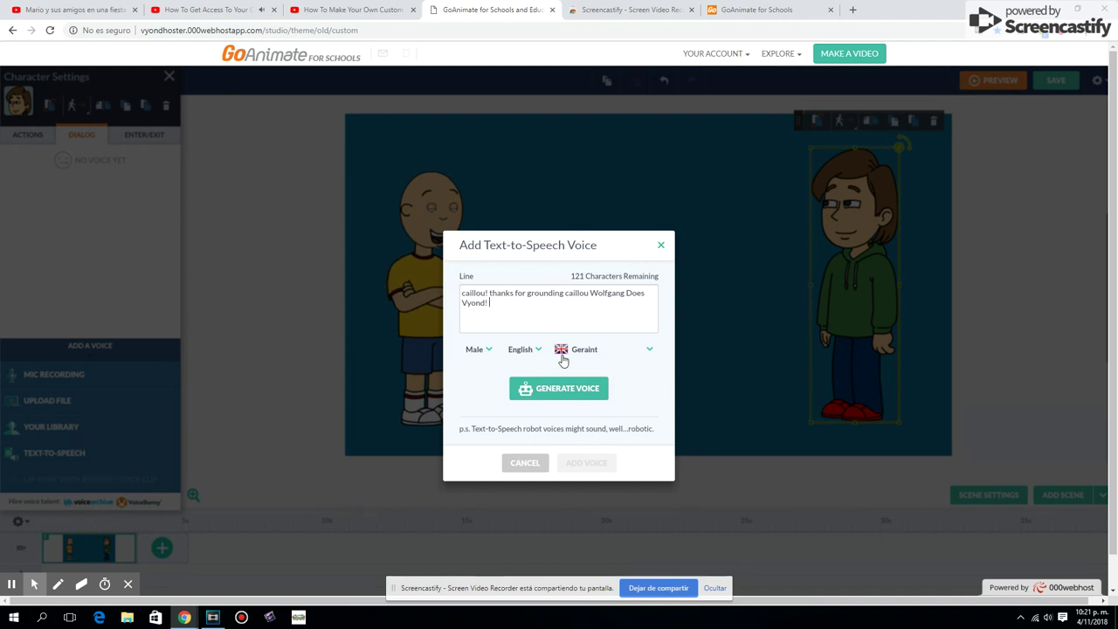
pyautogui.write('you are')
pyautogui.write('ungrounded!')
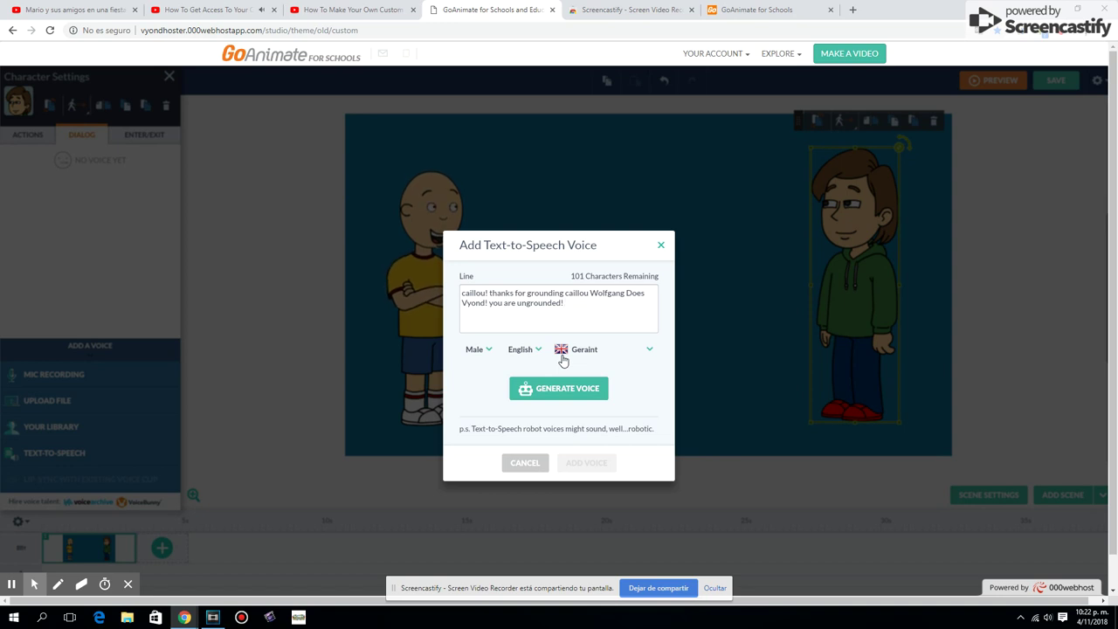
pyautogui.write('gg')
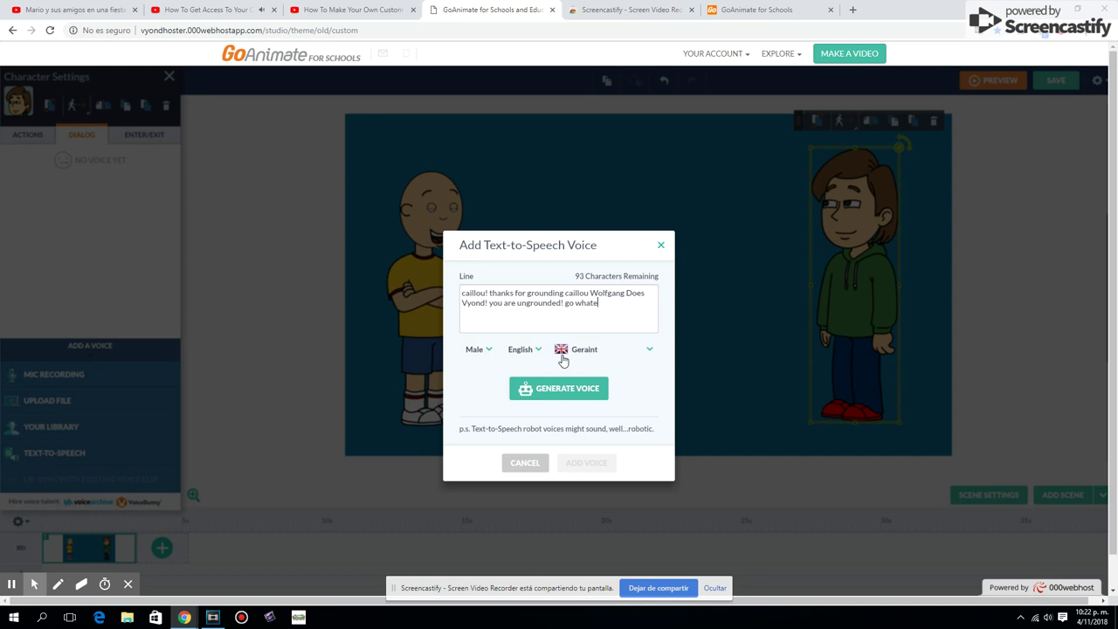
pyautogui.write('r you')
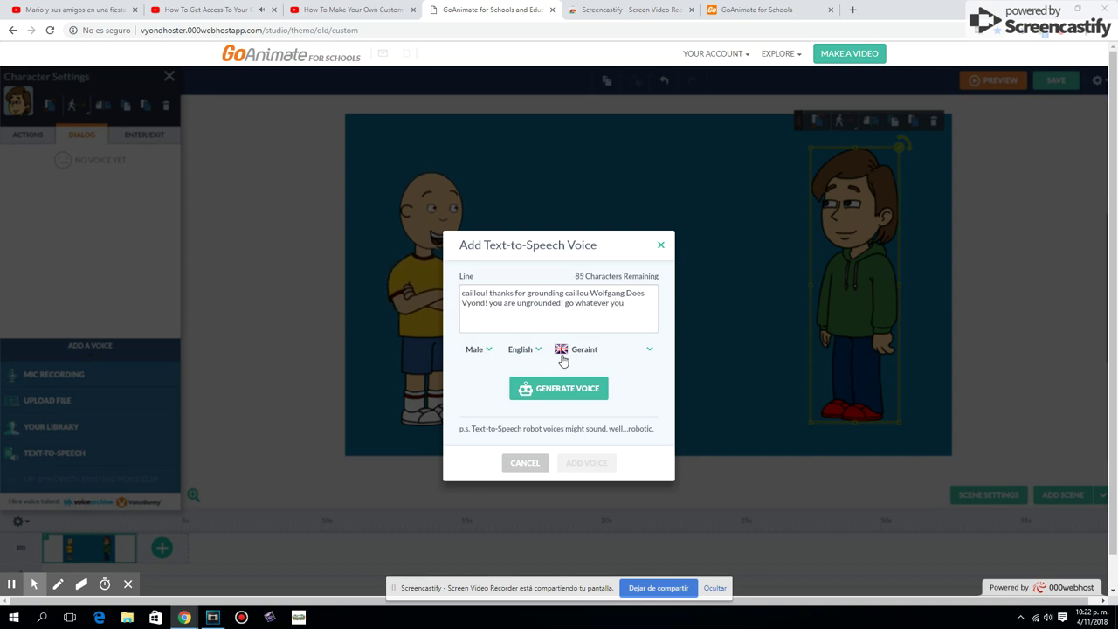
pyautogui.write(' want')
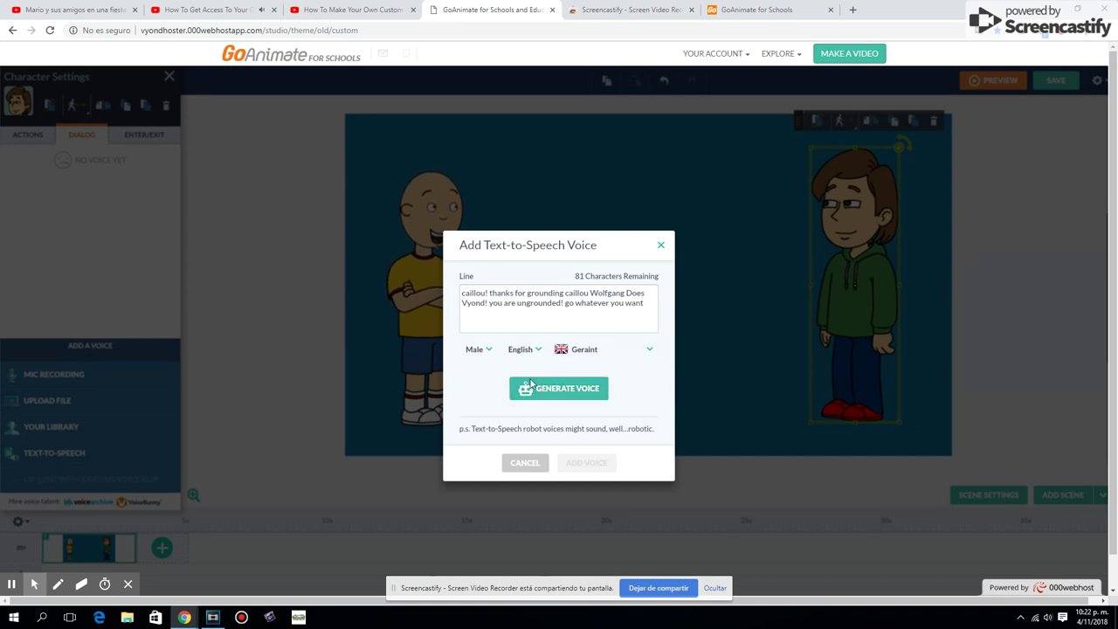
# - Generate the Geraint voice for the line and check the YouTube tutorial while it is processed
pyautogui.click(550, 387)
pyautogui.click(206, 10)
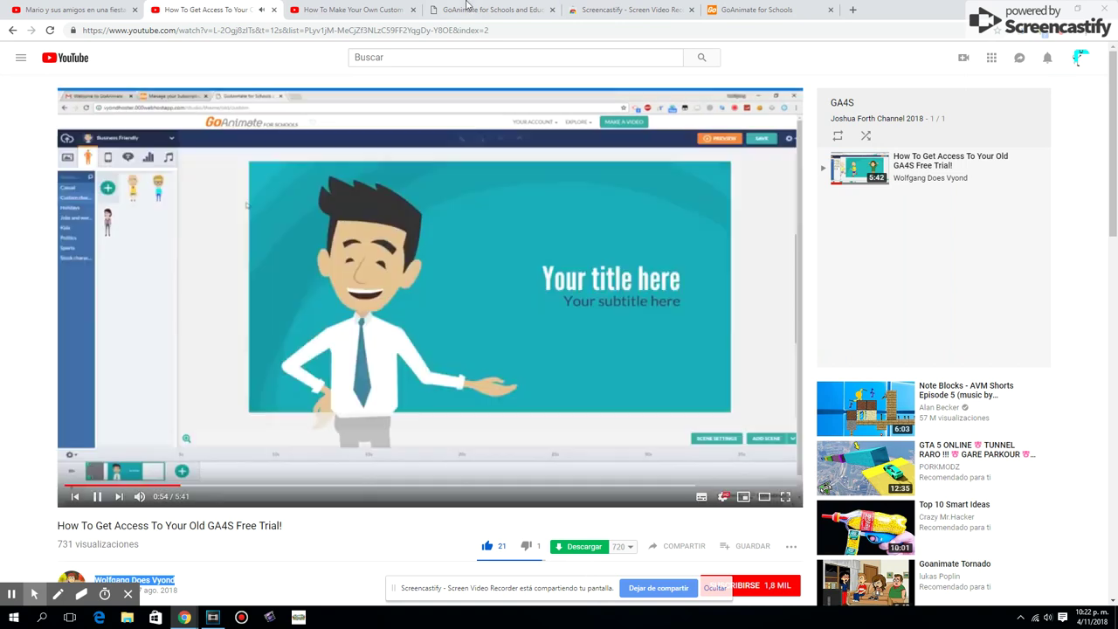
pyautogui.click(479, 7)
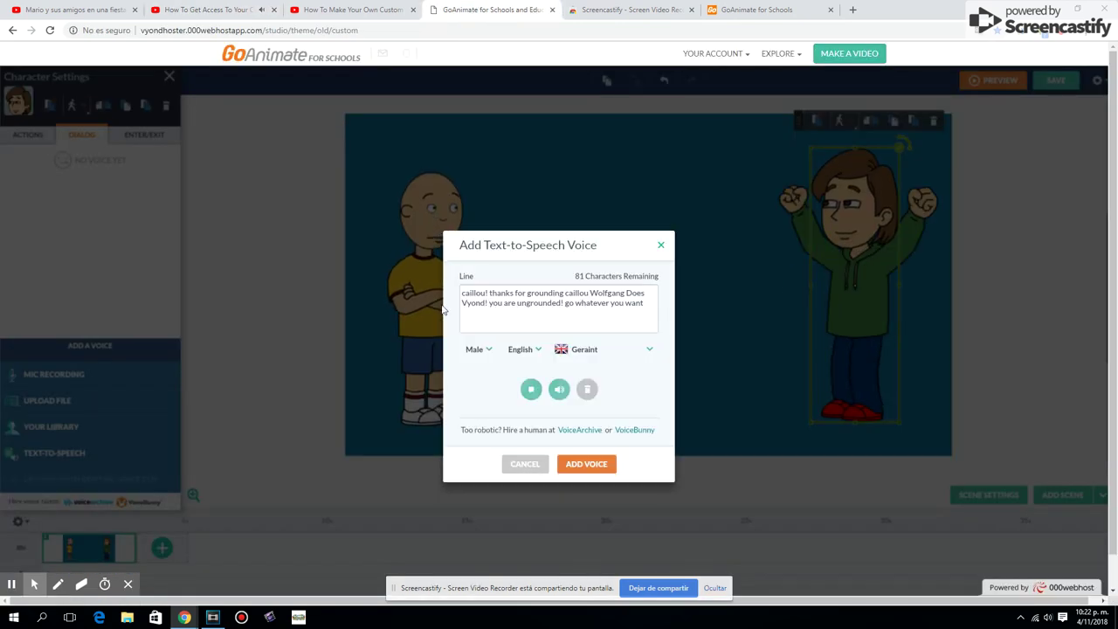
# - Attach the generated Geraint voice line to the green-hoodie character and add a second scene after the first
pyautogui.click(583, 464)
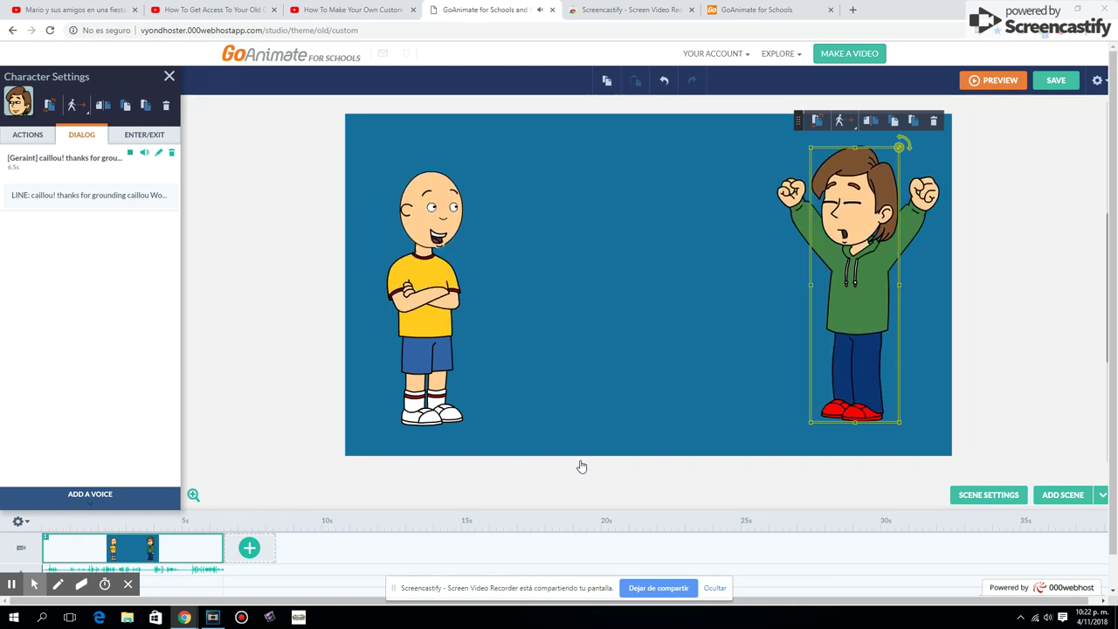
pyautogui.click(248, 557)
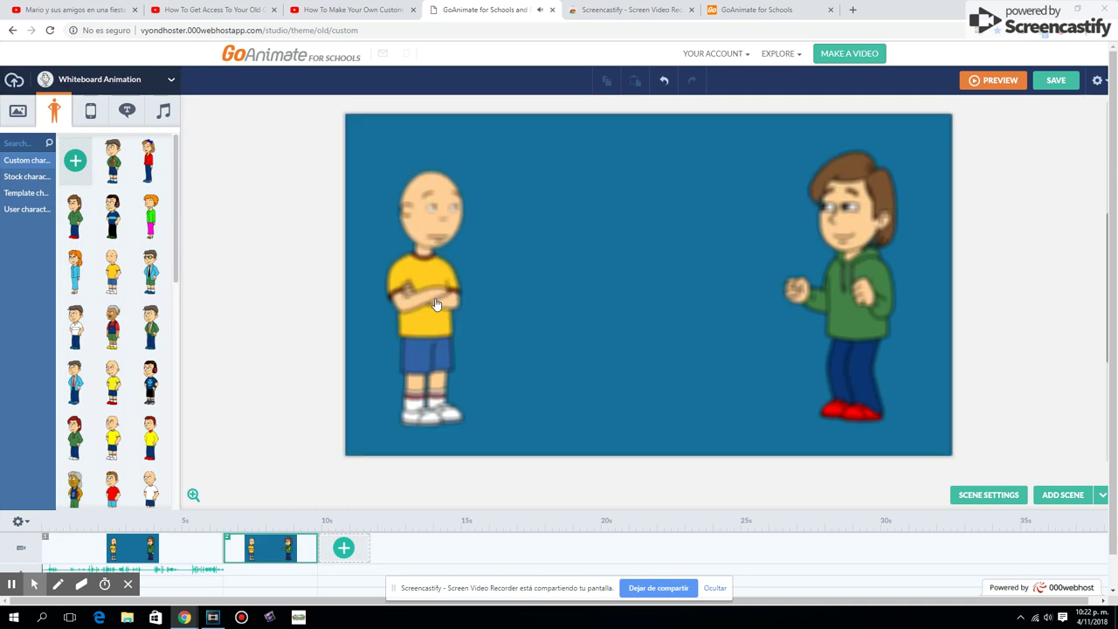
# - In the second scene, flip the bald character, apply the Run action and set a movement path off the stage's left edge
pyautogui.click(436, 303)
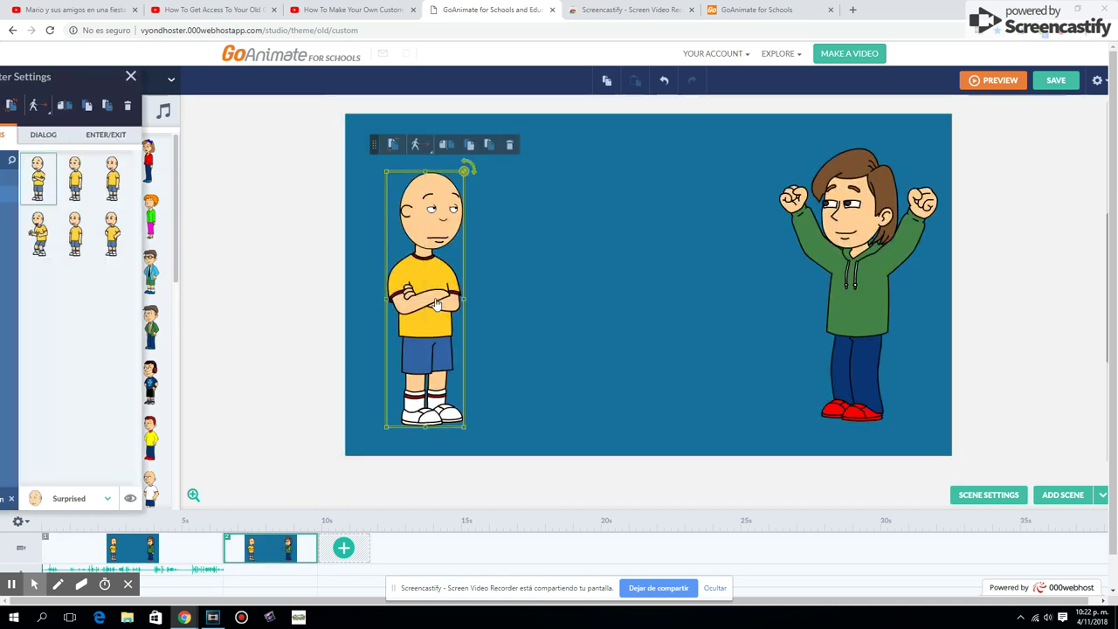
pyautogui.click(13, 177)
pyautogui.click(158, 232)
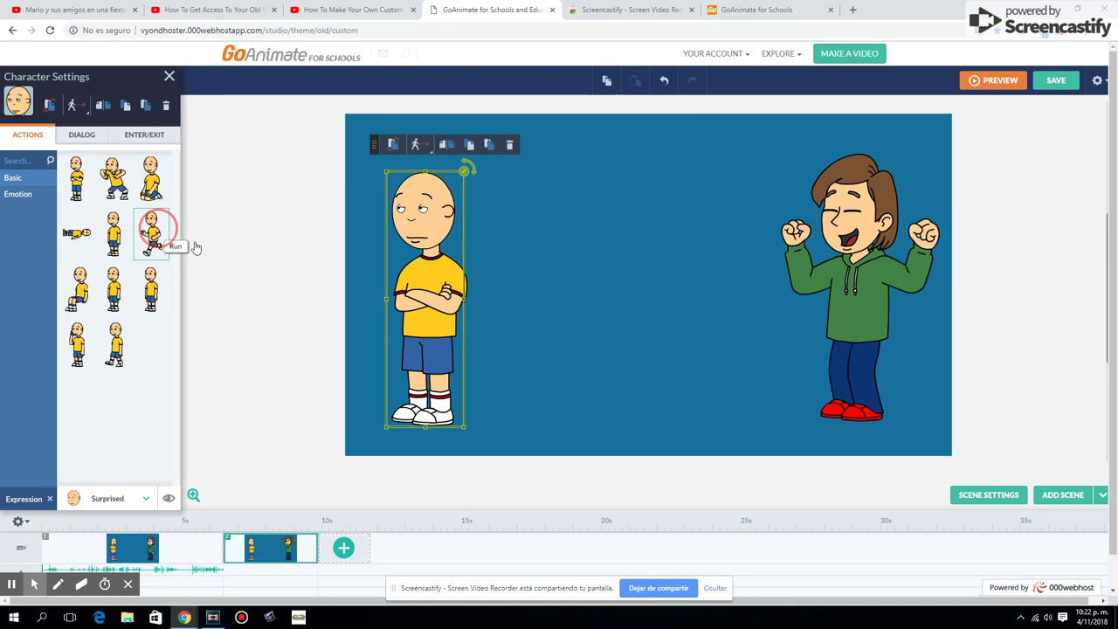
pyautogui.moveTo(324, 273); pyautogui.dragTo(262, 276)
# - Set the running bald character's facial expression to Happy
pyautogui.click(109, 499)
pyautogui.scroll(3, 105, 428)
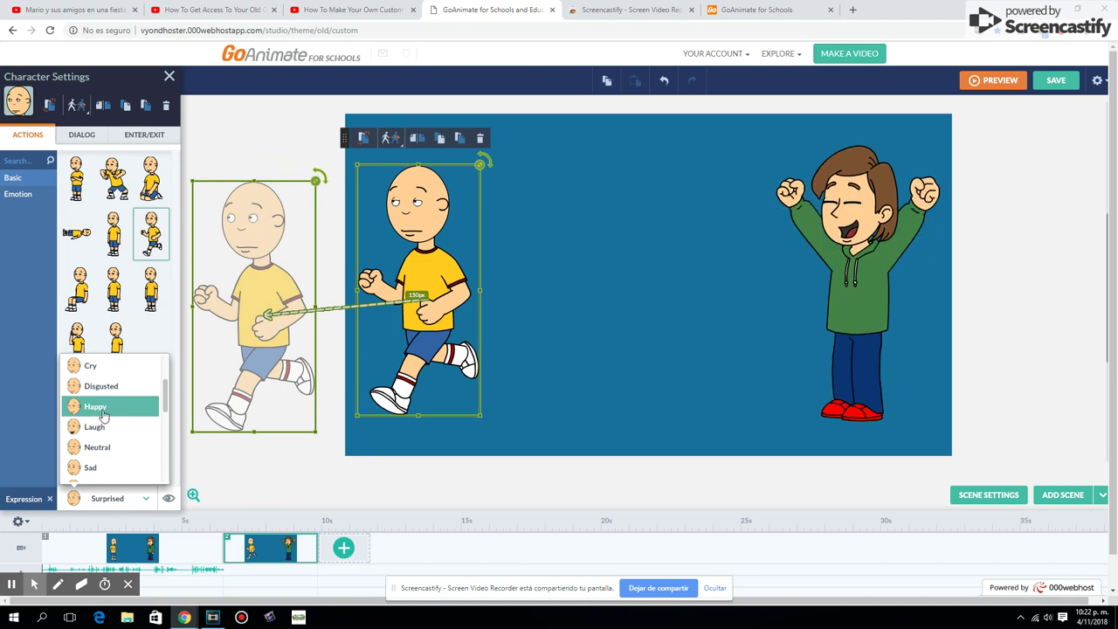
pyautogui.click(95, 407)
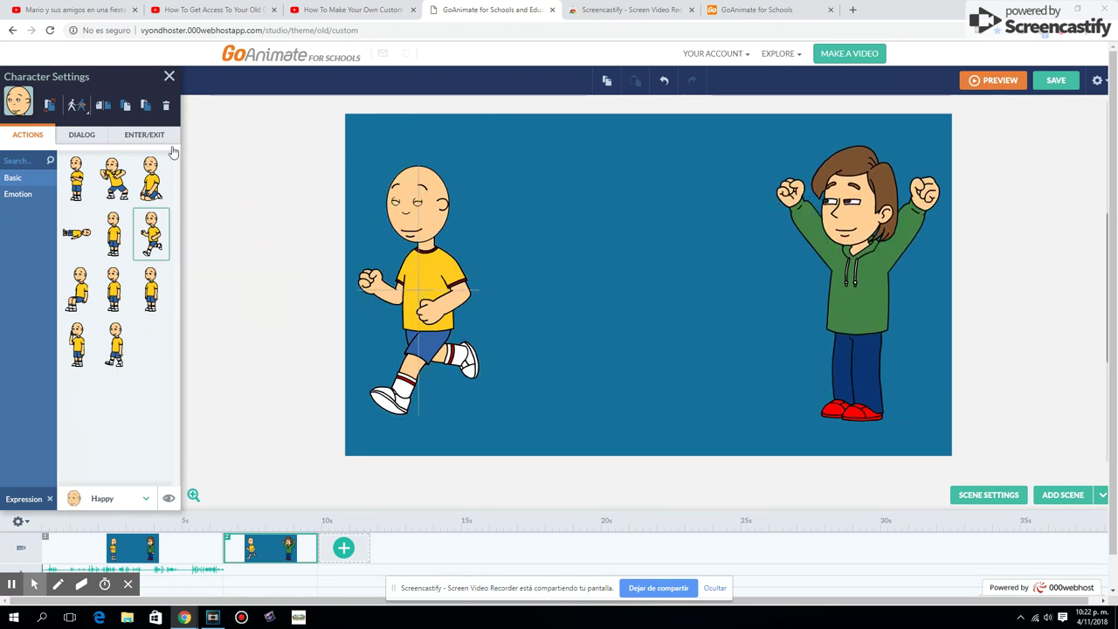
# - Give the running character the text-to-speech line "yay! chuck e cheeses! here i come" in the female English Ivy voice
pyautogui.click(82, 135)
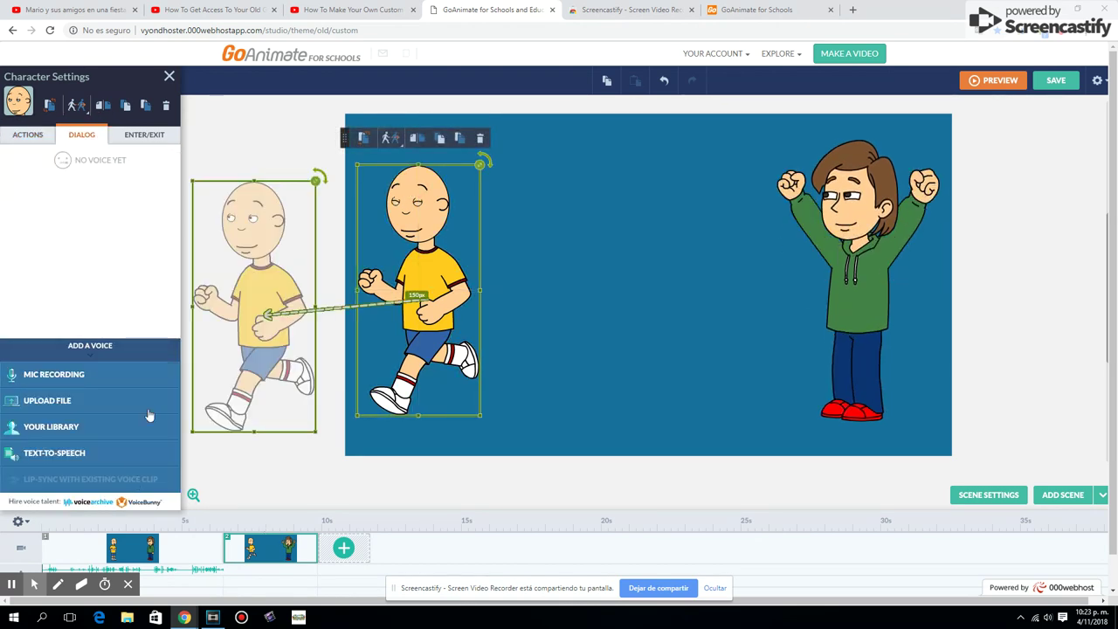
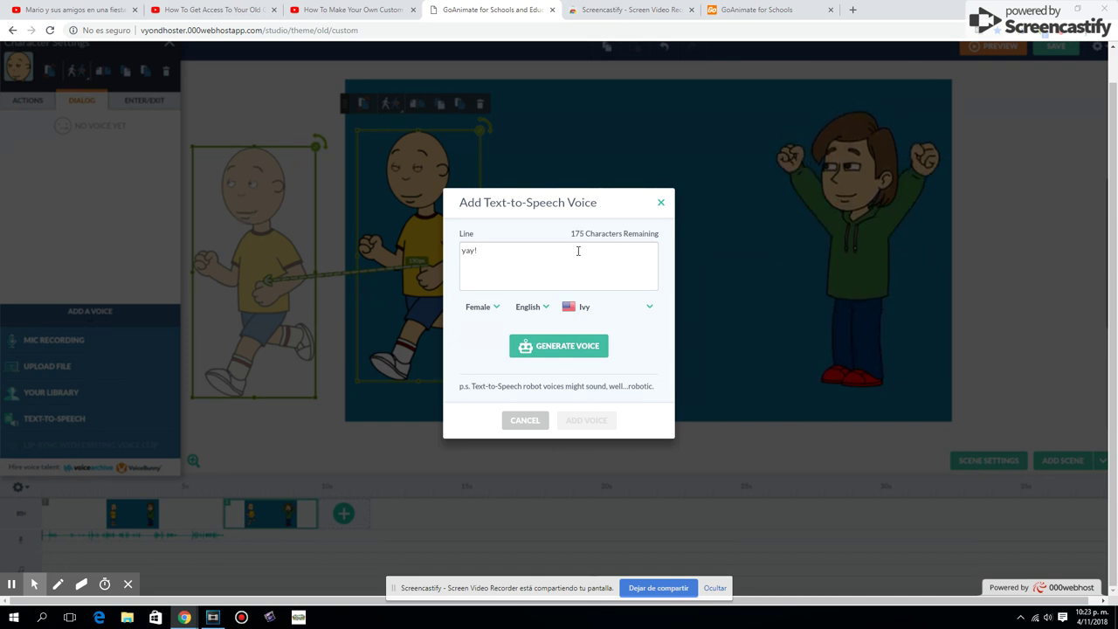
pyautogui.write('chuck e cheese')
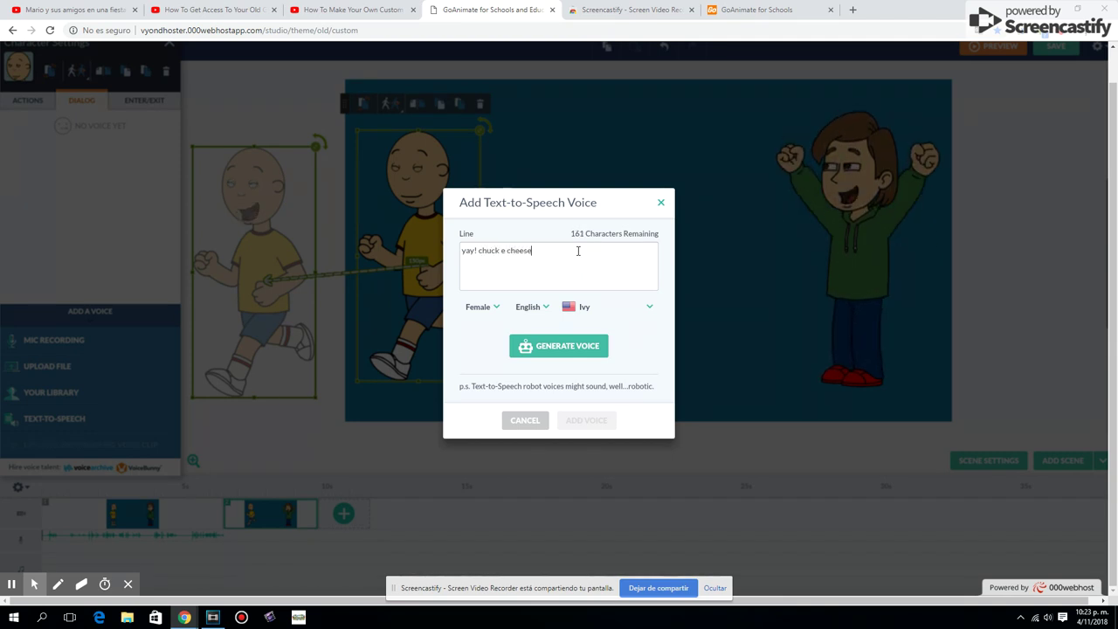
pyautogui.write('s! he')
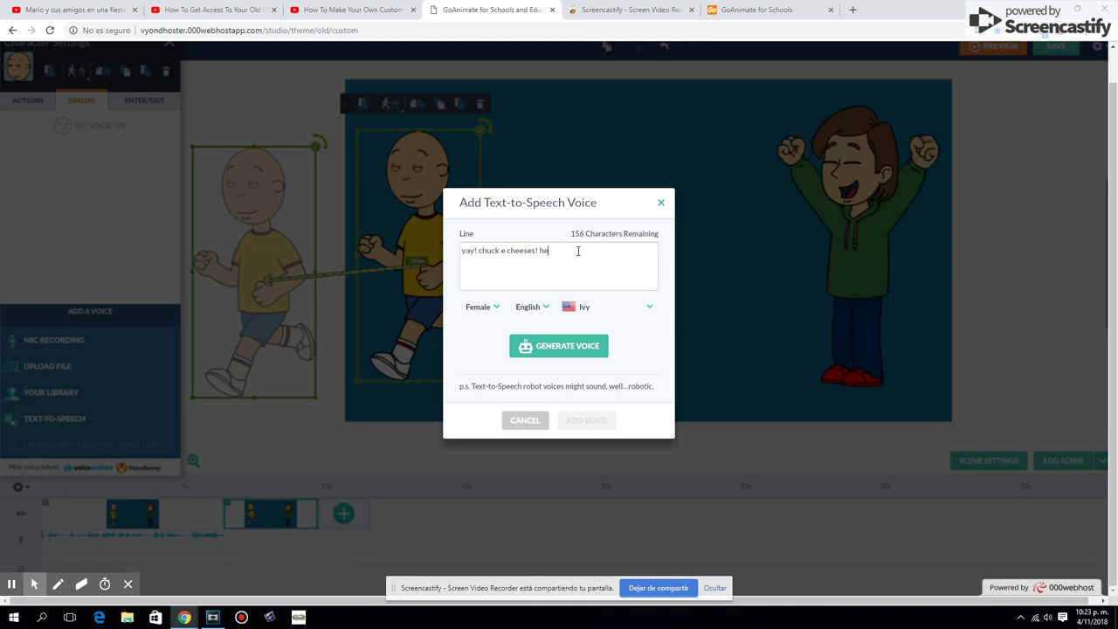
pyautogui.write('re i come')
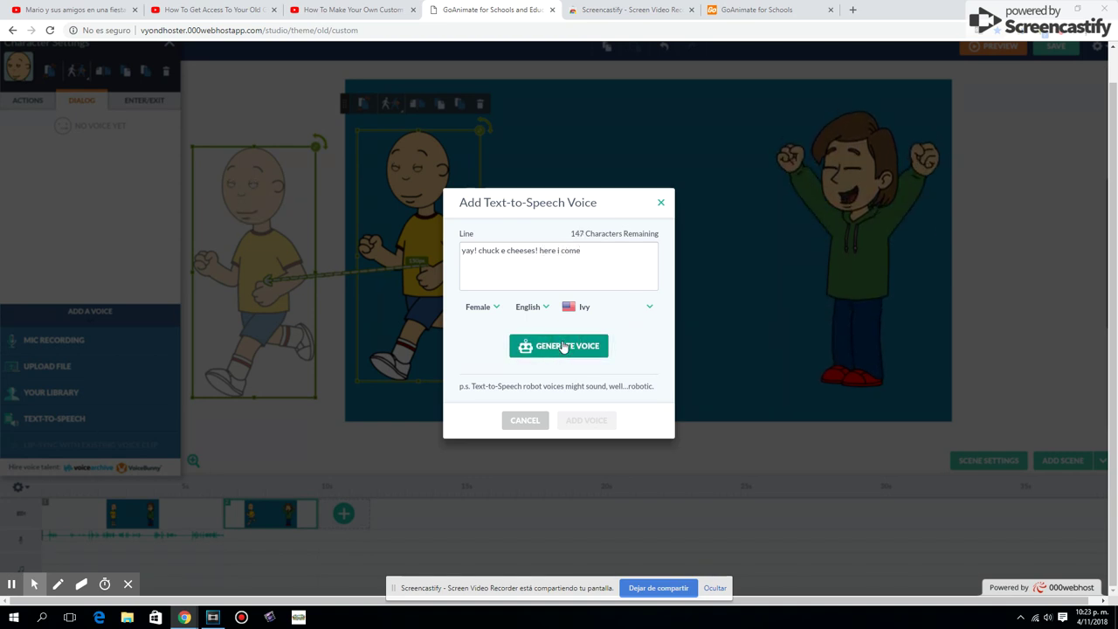
pyautogui.click(564, 347)
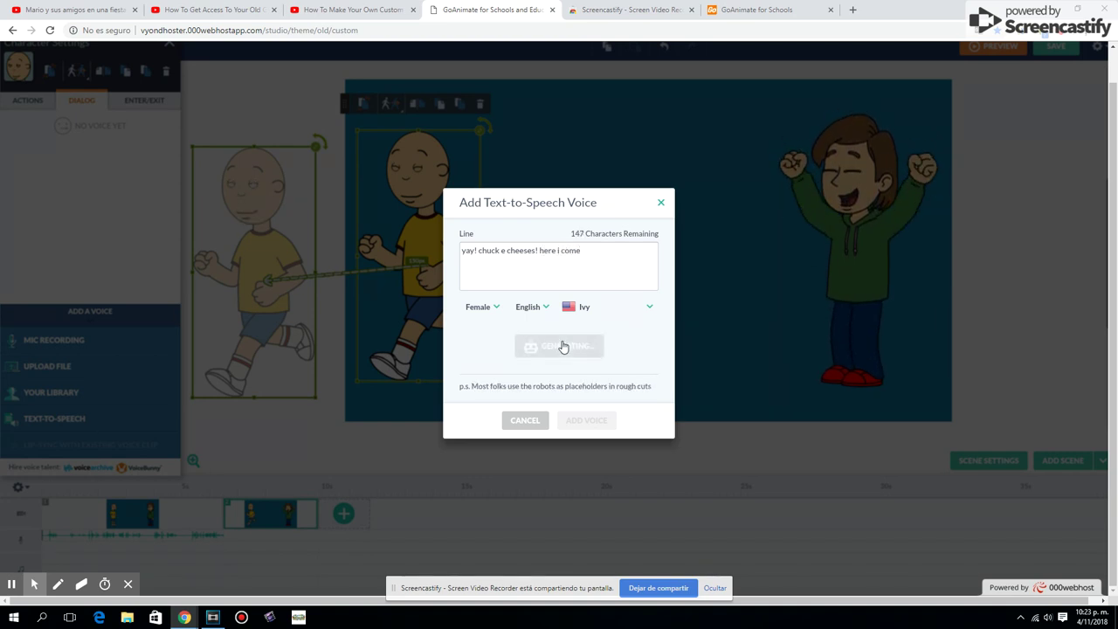
pyautogui.click(587, 421)
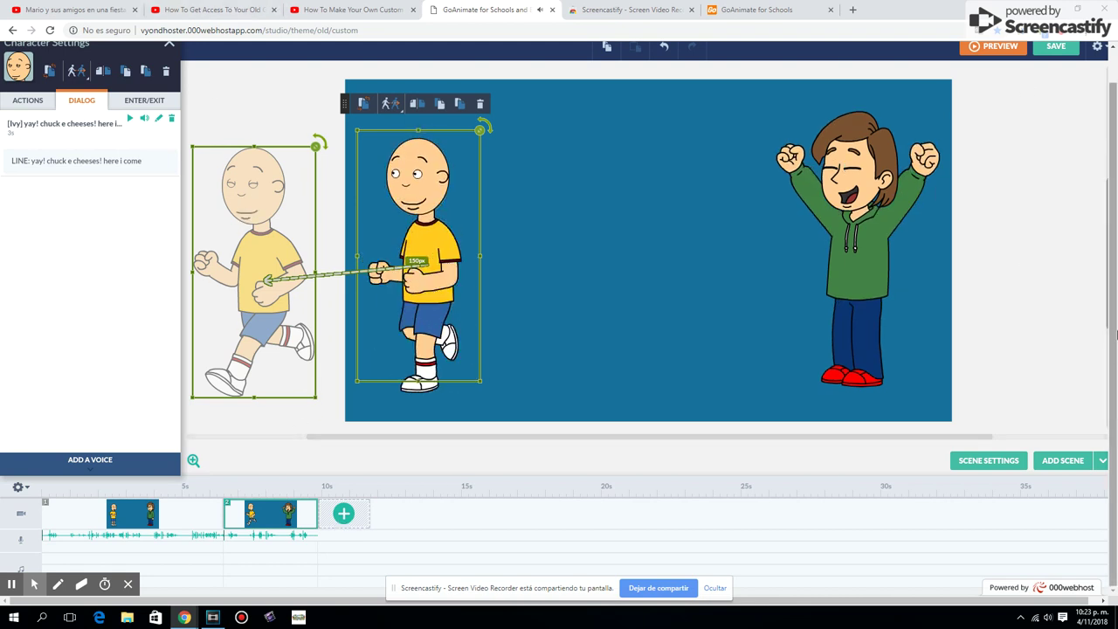
# - Lengthen the second scene slightly in the timeline, preview the whole video and proceed to save it
pyautogui.scroll(1, 1116, 335)
pyautogui.moveTo(316, 548); pyautogui.dragTo(330, 548)
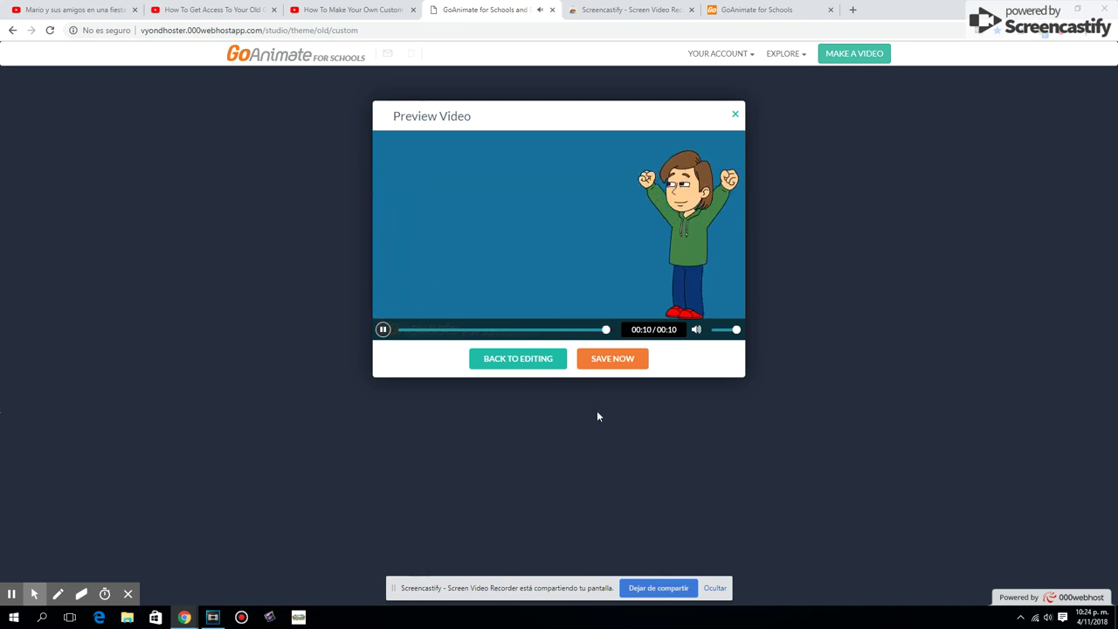
pyautogui.click(609, 363)
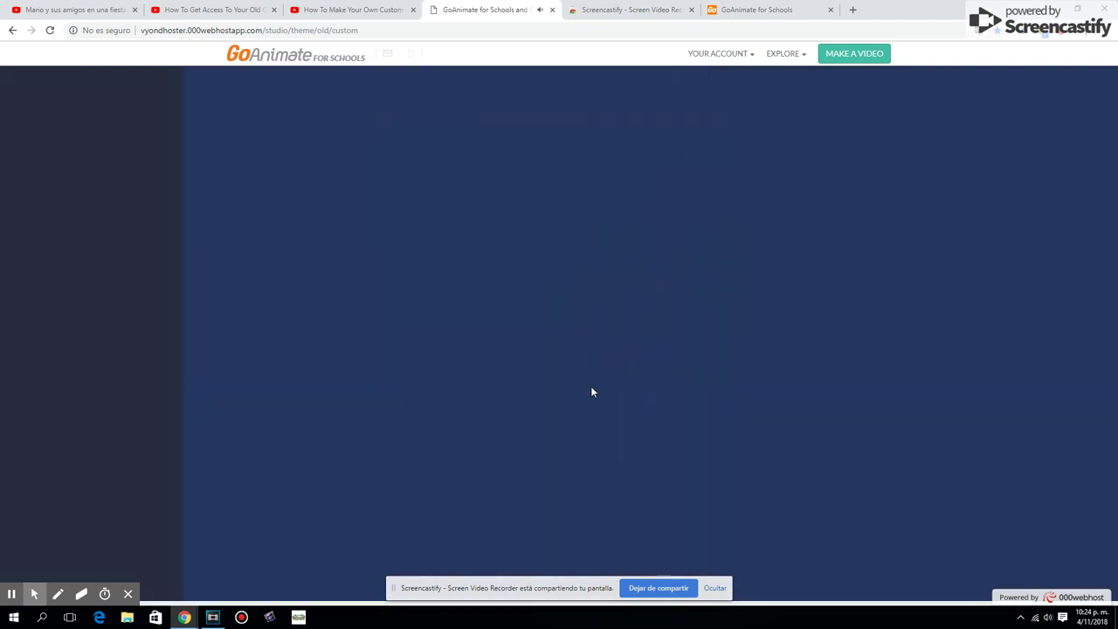